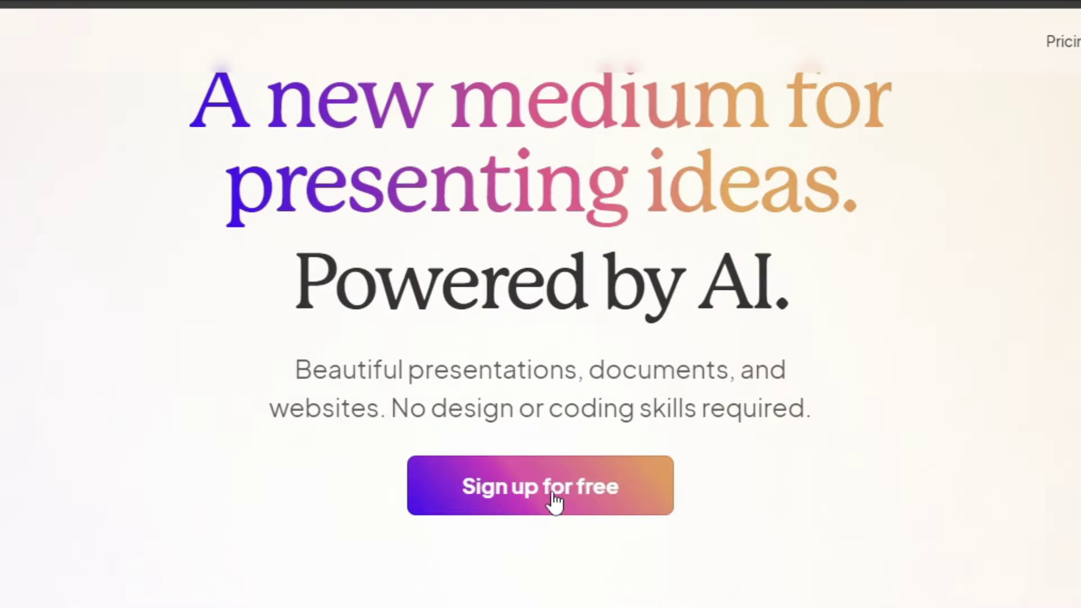
# Sign up for Gamma and start a new gamma with AI from the dashboard.
pyautogui.click(555, 499)
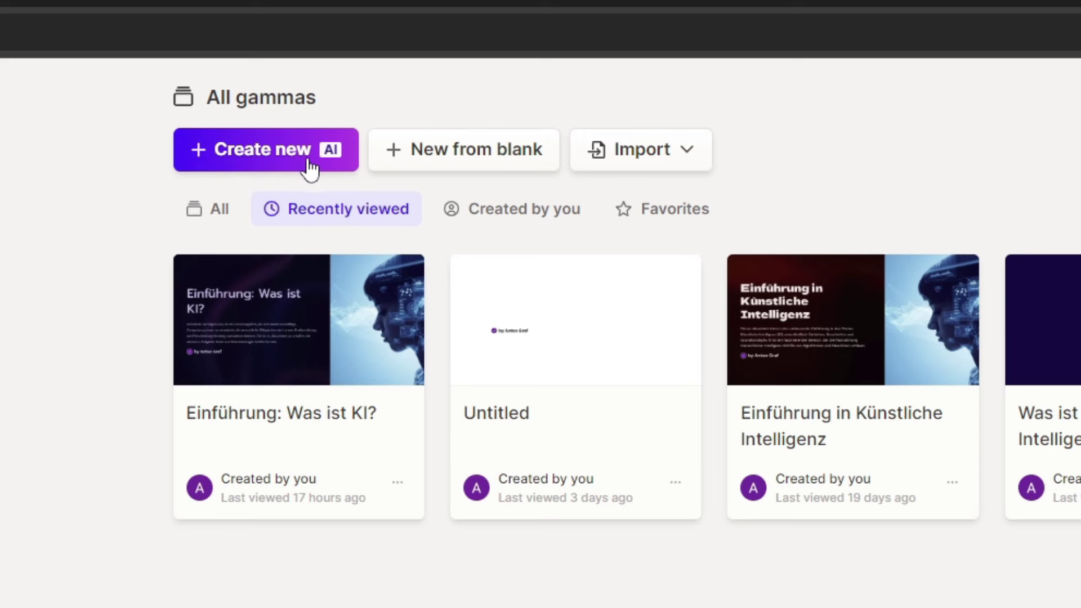
pyautogui.click(313, 167)
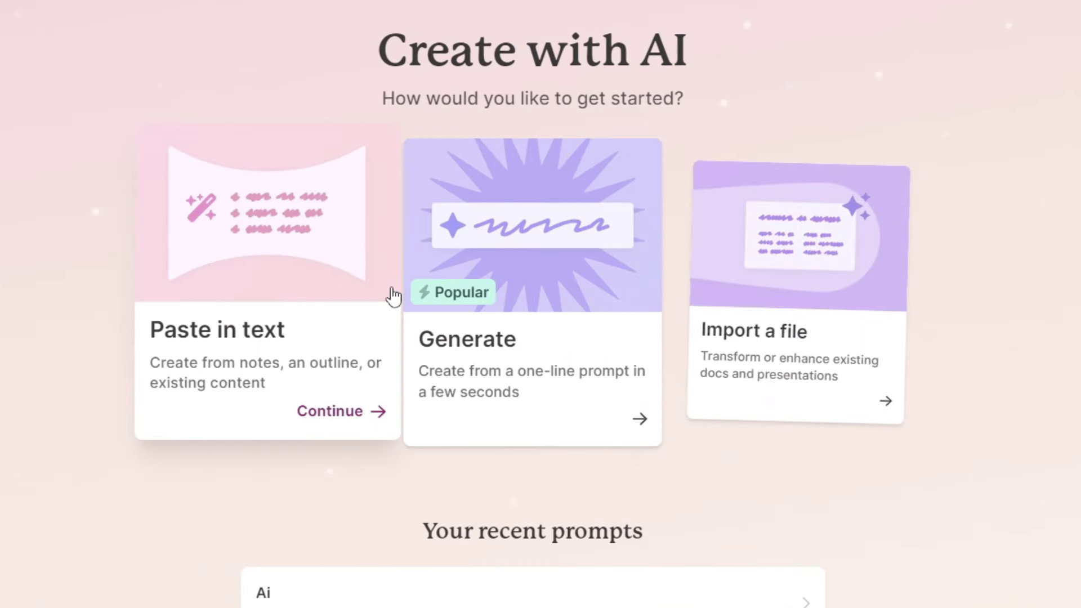
pyautogui.moveTo(536, 321)
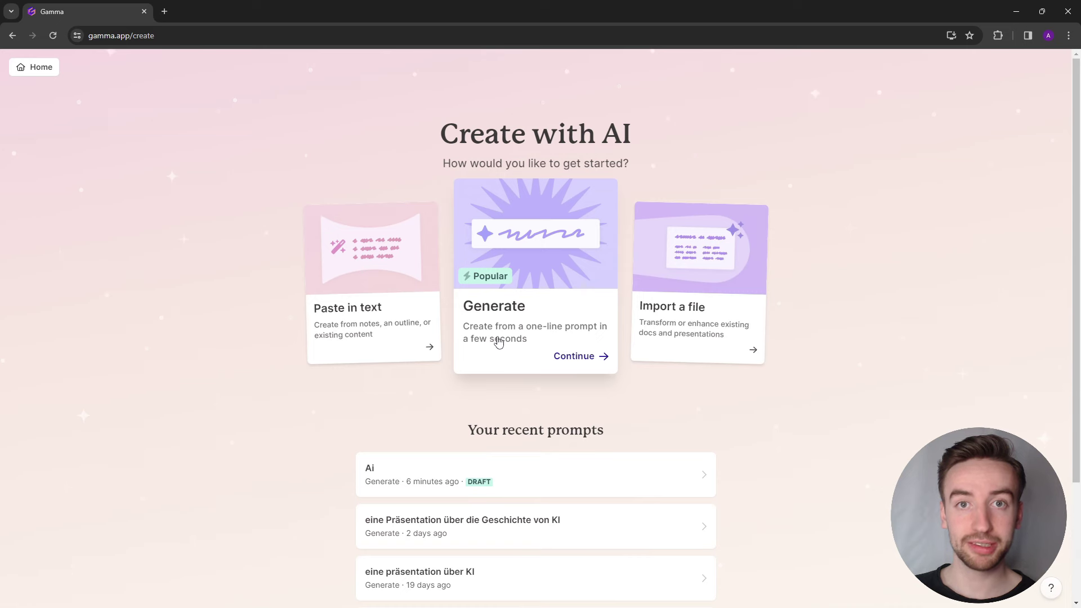
# Choose Generate and set up a 6-card Deutsch presentation with the prompt 'erkläre mir KI'.
pyautogui.click(583, 337)
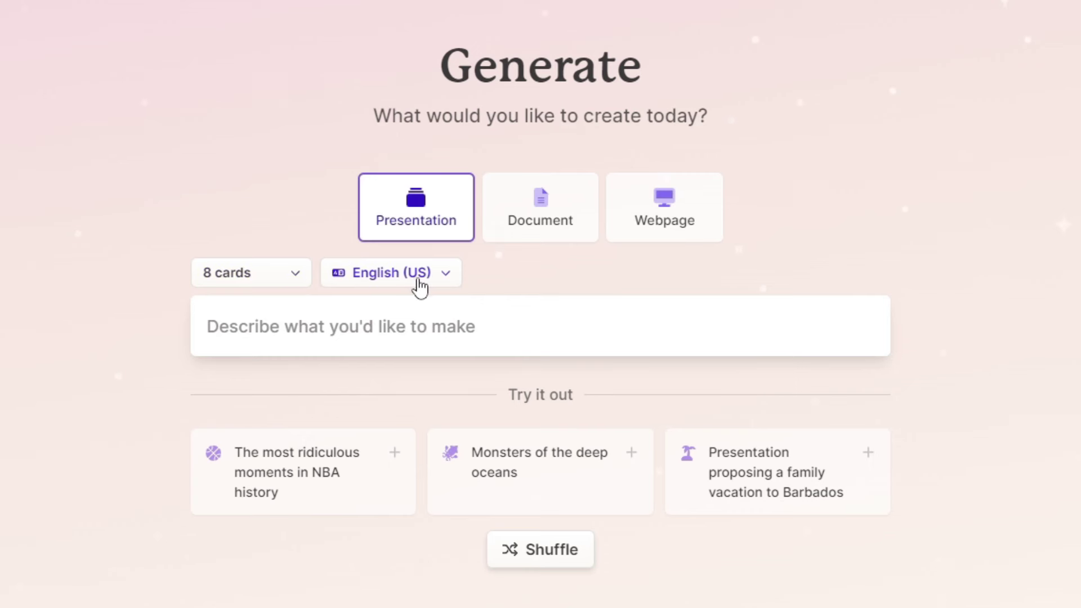
pyautogui.click(418, 289)
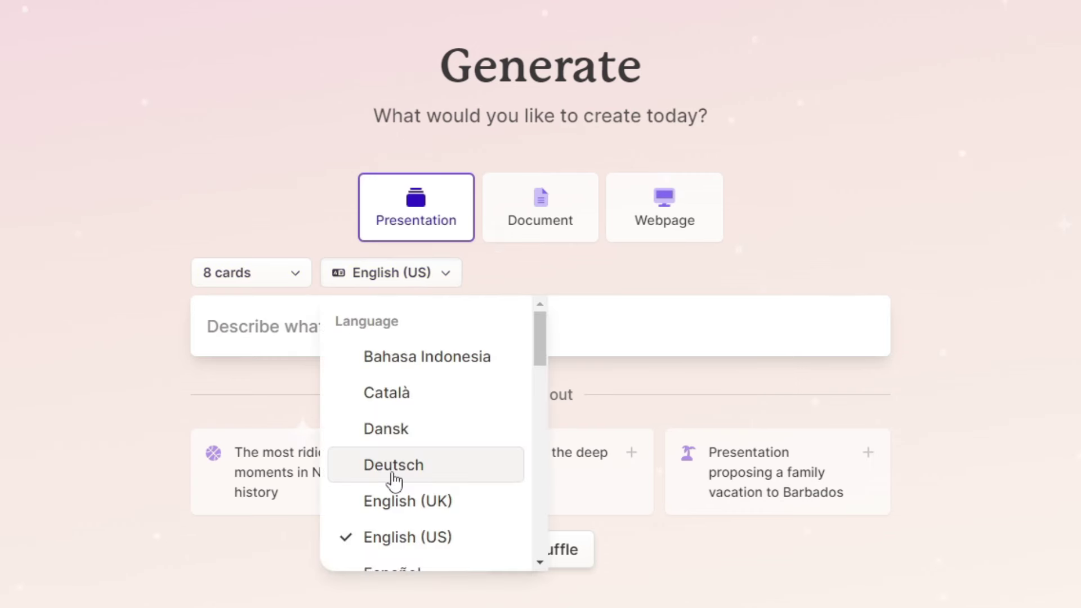
pyautogui.click(394, 465)
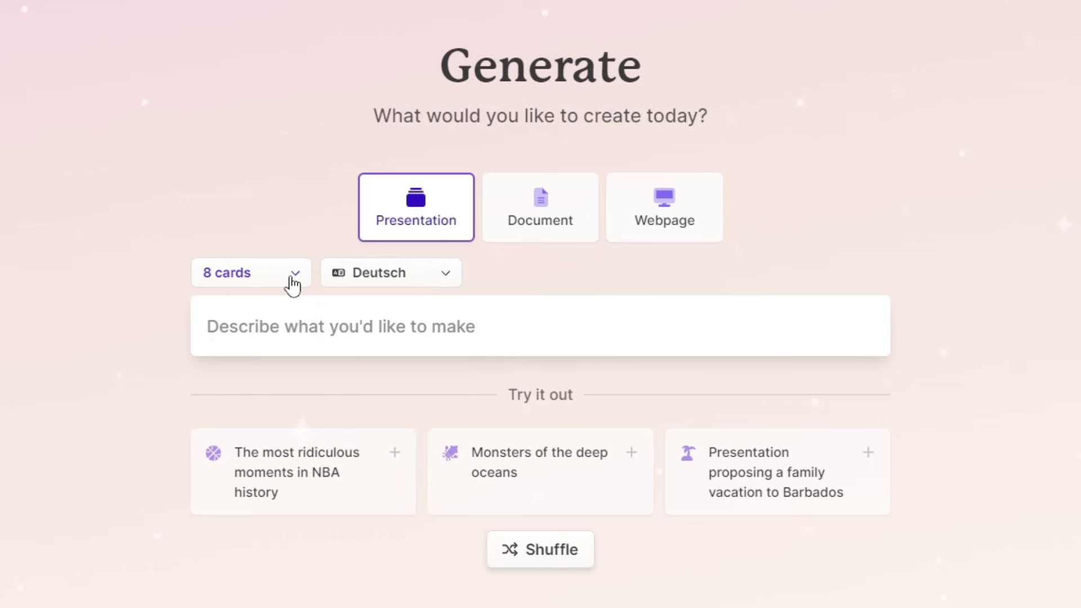
pyautogui.click(280, 284)
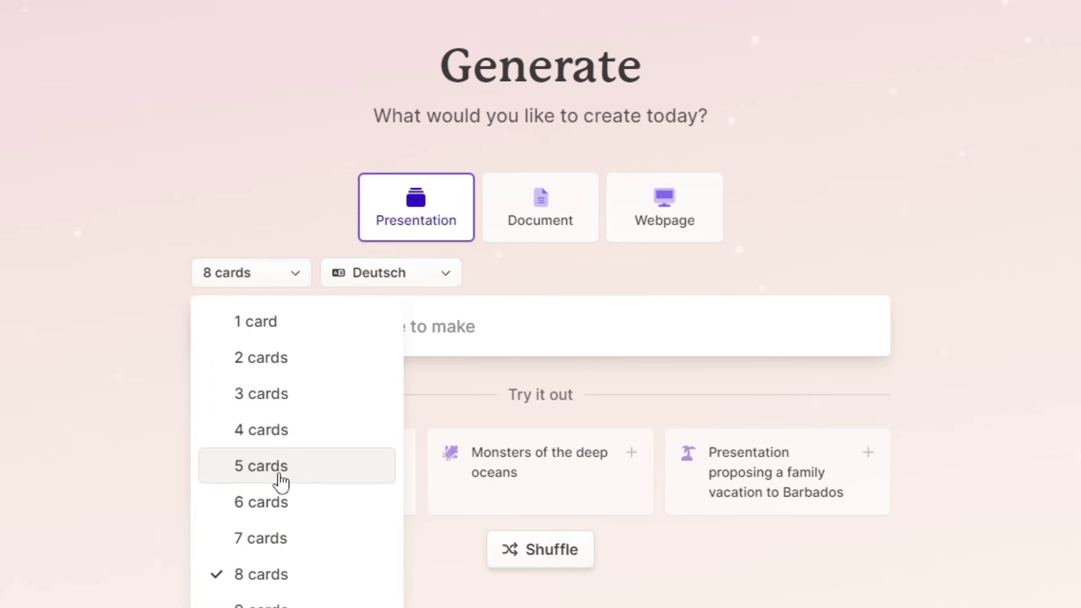
pyautogui.click(272, 509)
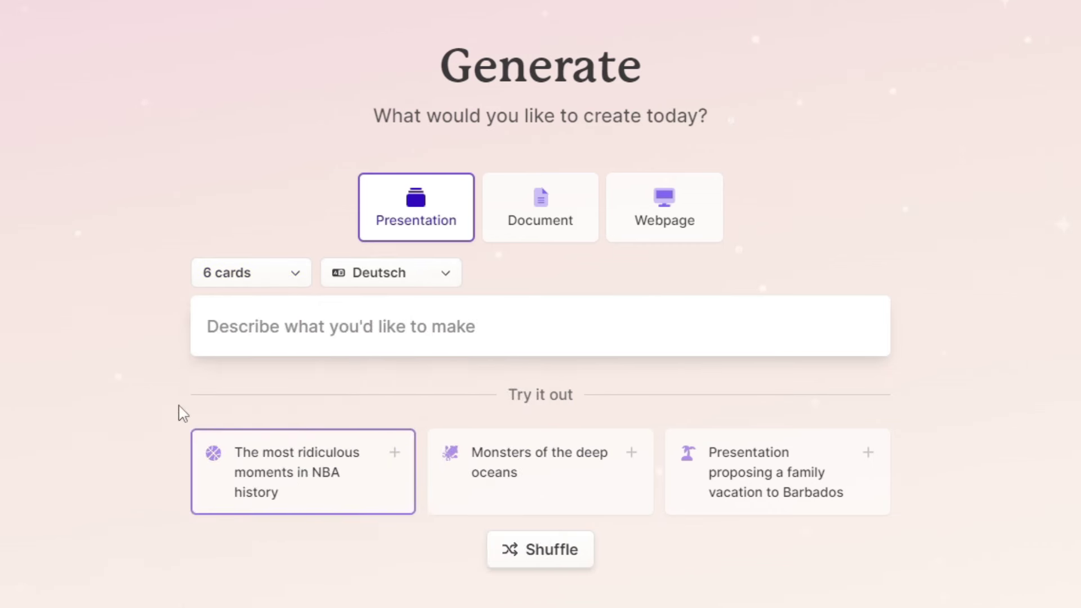
pyautogui.click(343, 341)
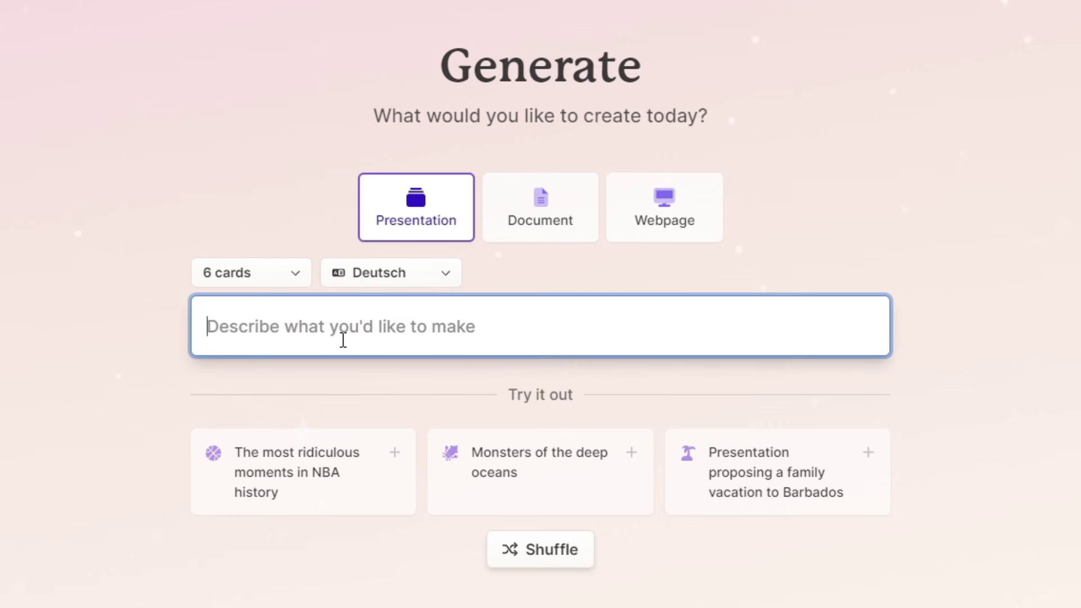
pyautogui.write('erkläre mir KI')
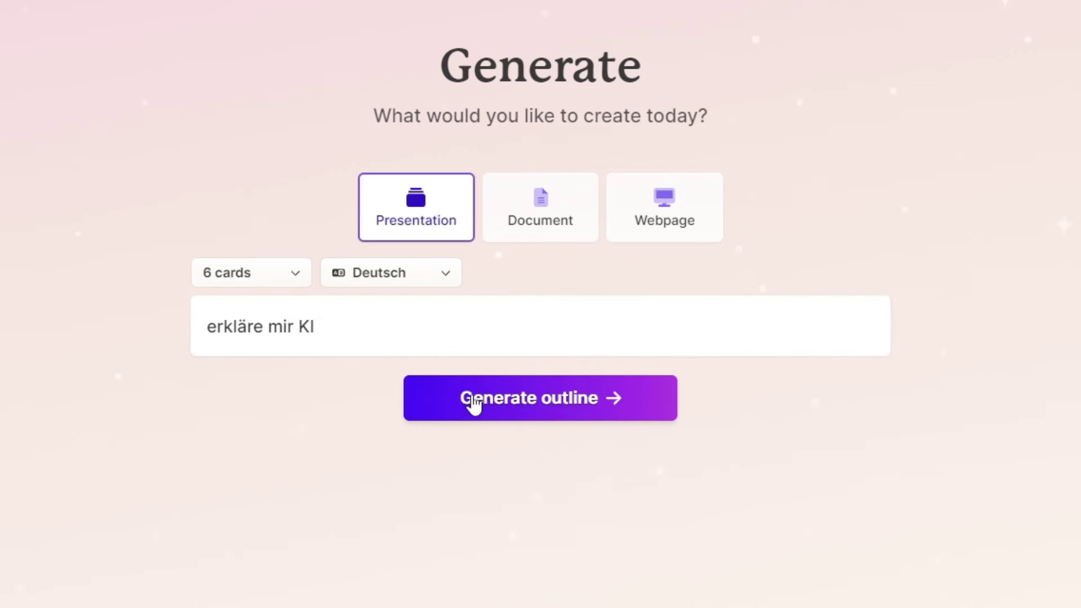
# Generate the six-card German outline and review its cards down to Zukunft der KI.
pyautogui.click(518, 413)
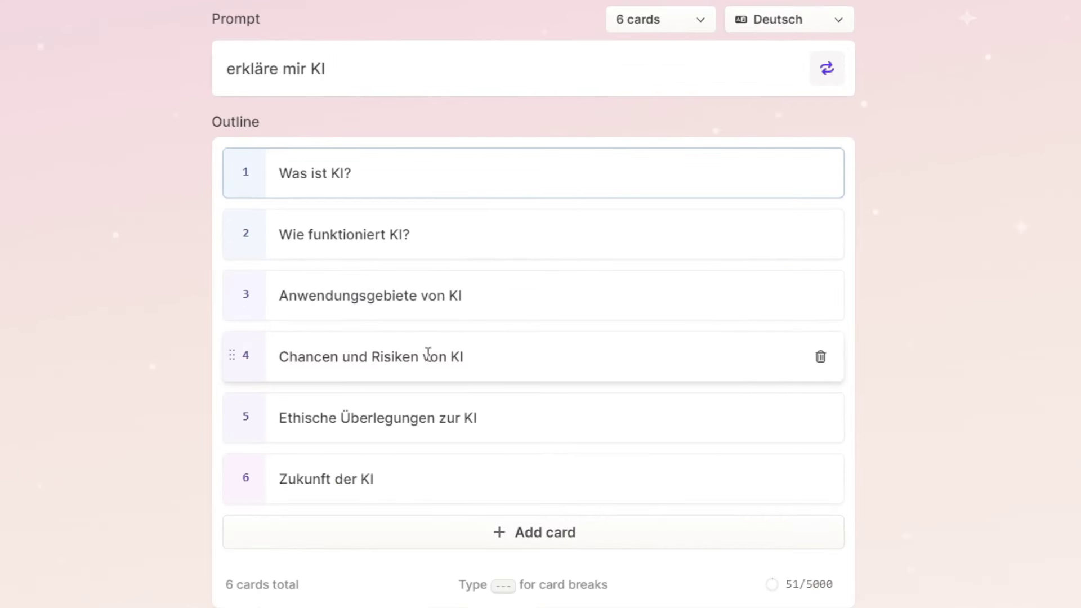
pyautogui.moveTo(411, 357); pyautogui.dragTo(436, 364)
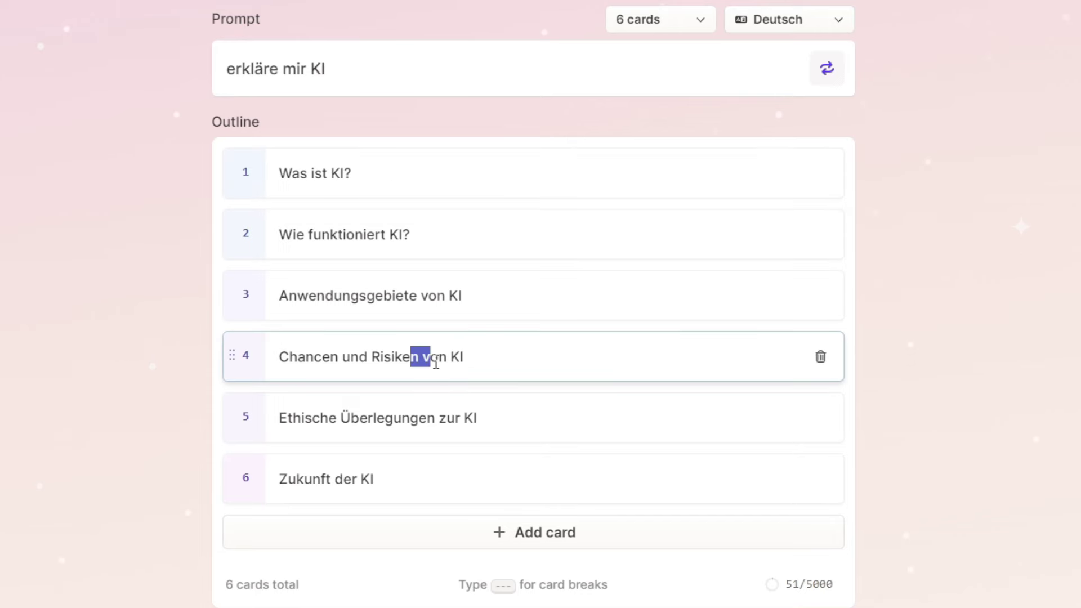
pyautogui.moveTo(238, 357); pyautogui.dragTo(228, 360)
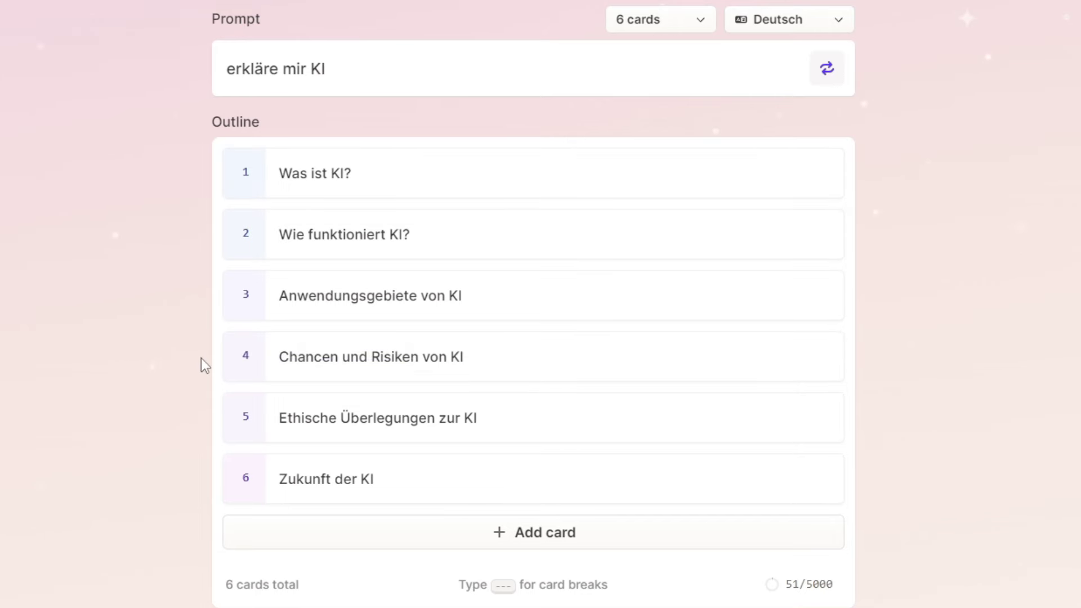
pyautogui.scroll(-5, 398, 399)
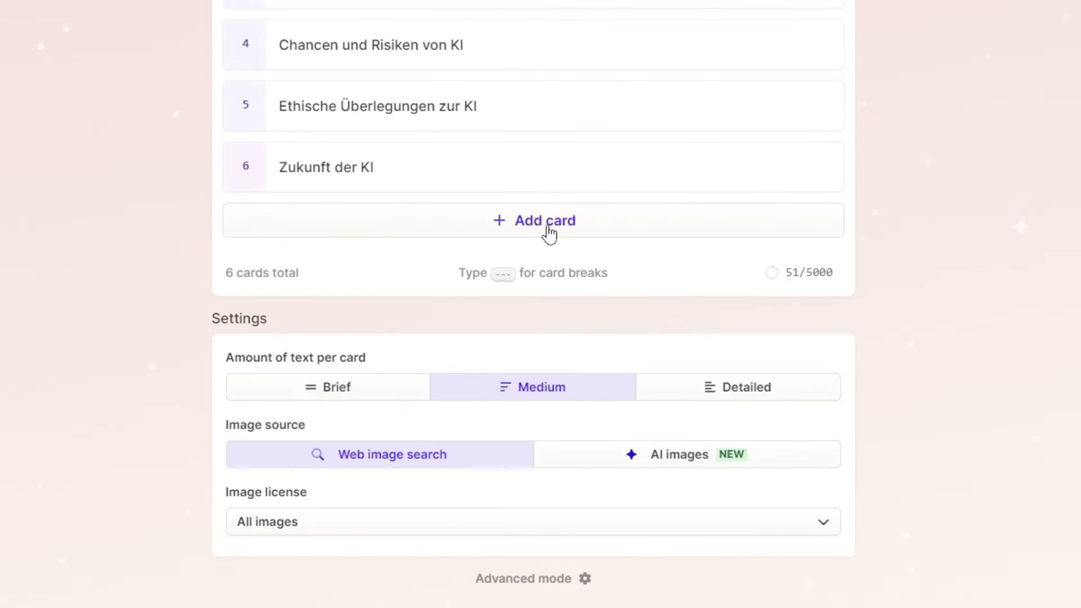
pyautogui.scroll(3, 573, 238)
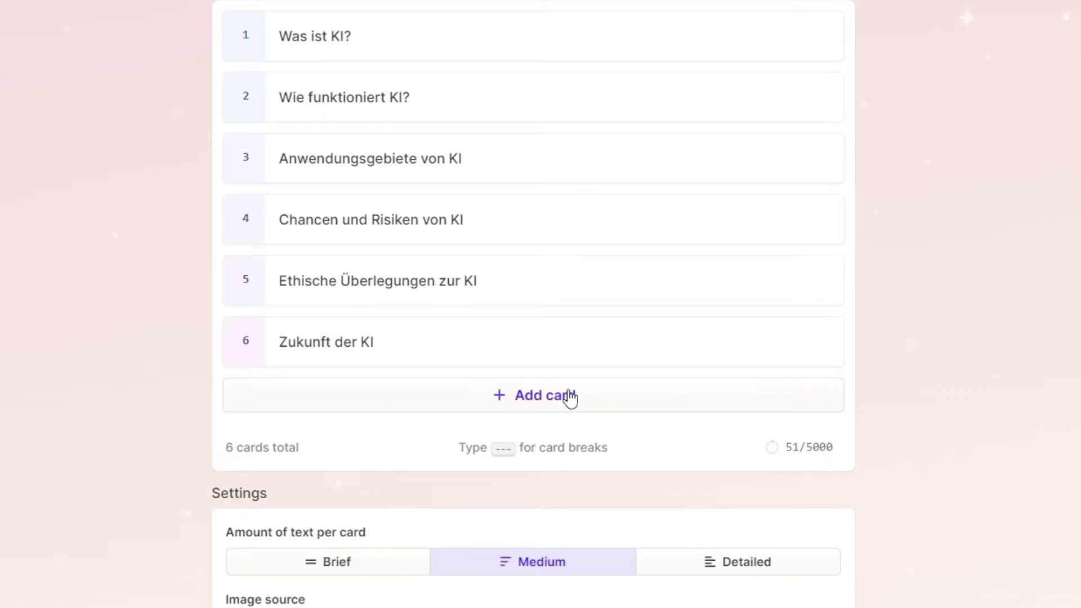
pyautogui.scroll(-3, 582, 405)
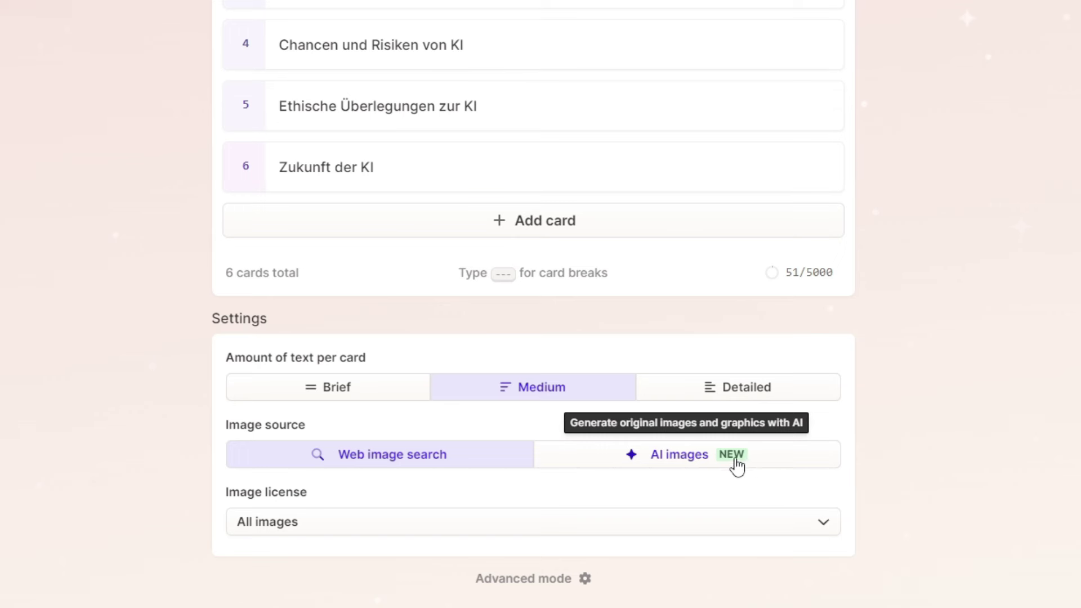
# Use AI images and write for professionals in various industries in an Academic tone.
pyautogui.click(723, 465)
pyautogui.click(409, 535)
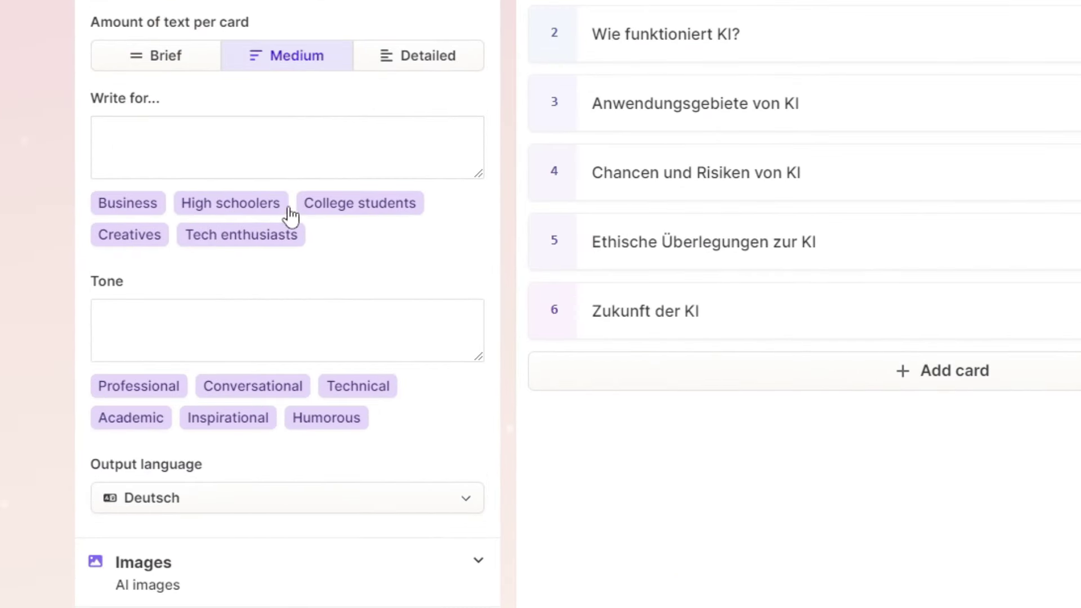
pyautogui.click(142, 209)
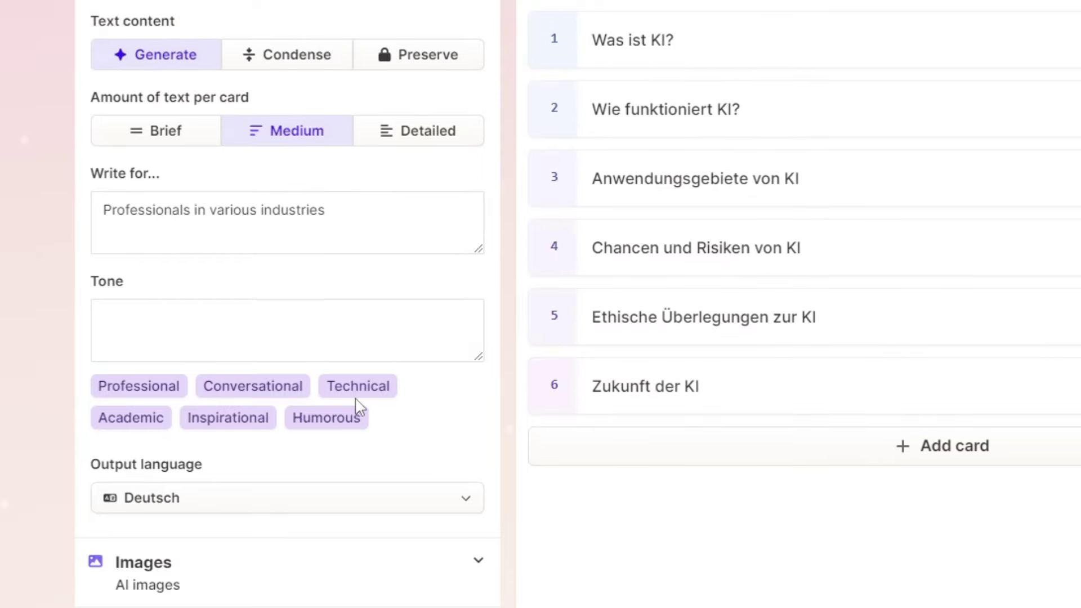
pyautogui.click(159, 422)
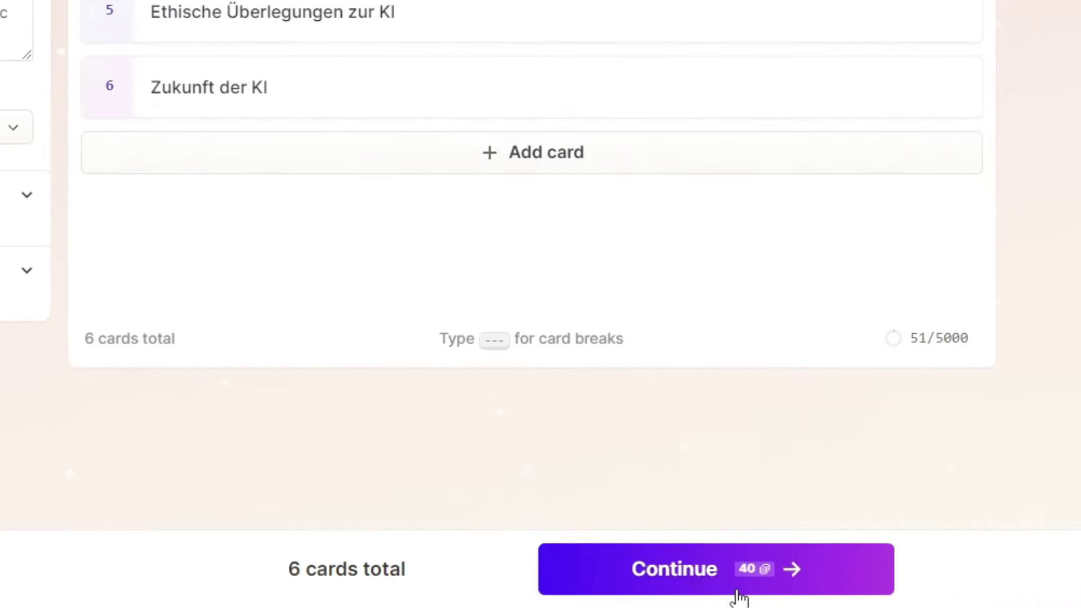
pyautogui.click(739, 596)
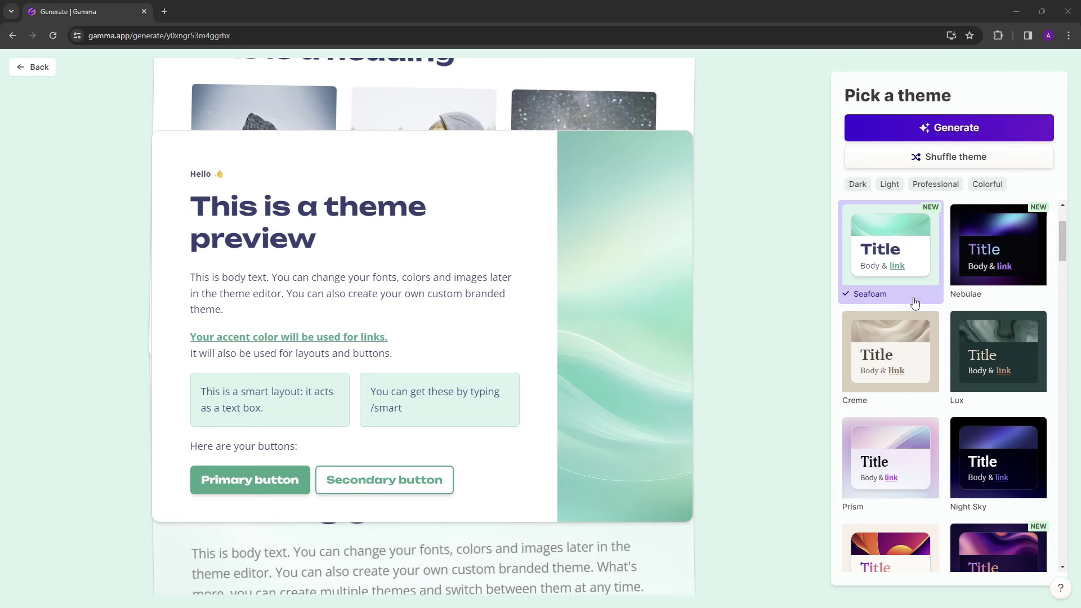
# Browse the theme gallery, trying the Dark, Light, Professional and Colorful filters.
pyautogui.scroll(-2, 913, 302)
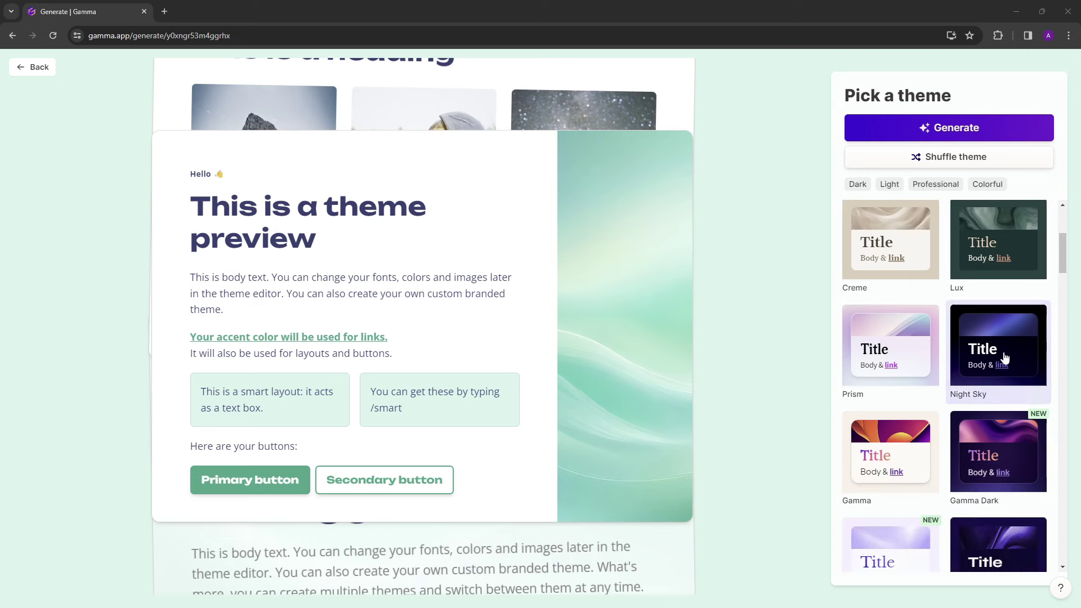
pyautogui.scroll(-4, 957, 395)
pyautogui.scroll(-4, 959, 428)
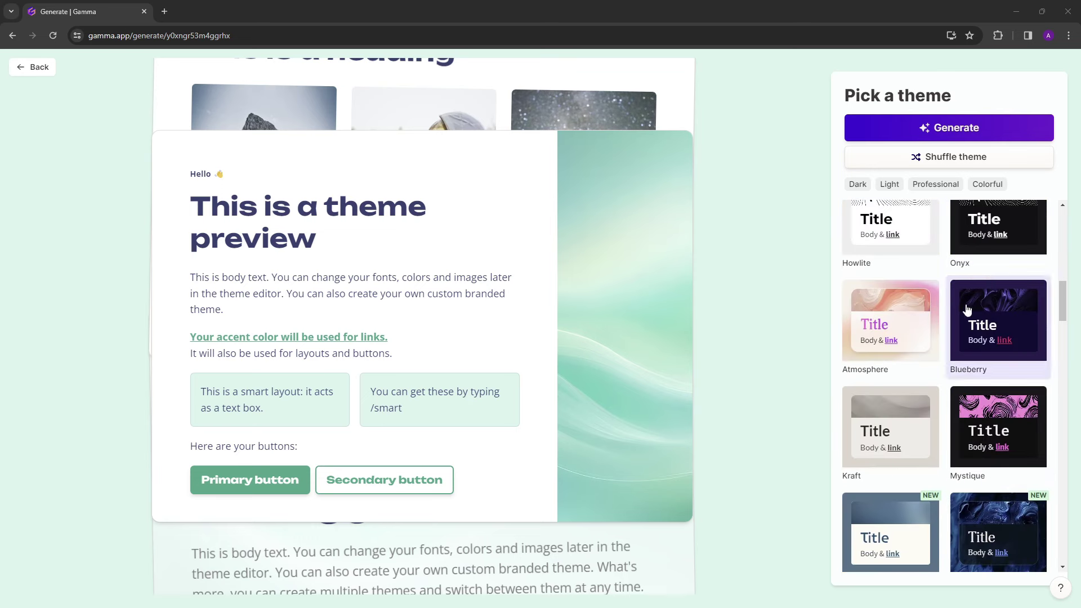
pyautogui.scroll(4, 964, 310)
pyautogui.scroll(2, 890, 237)
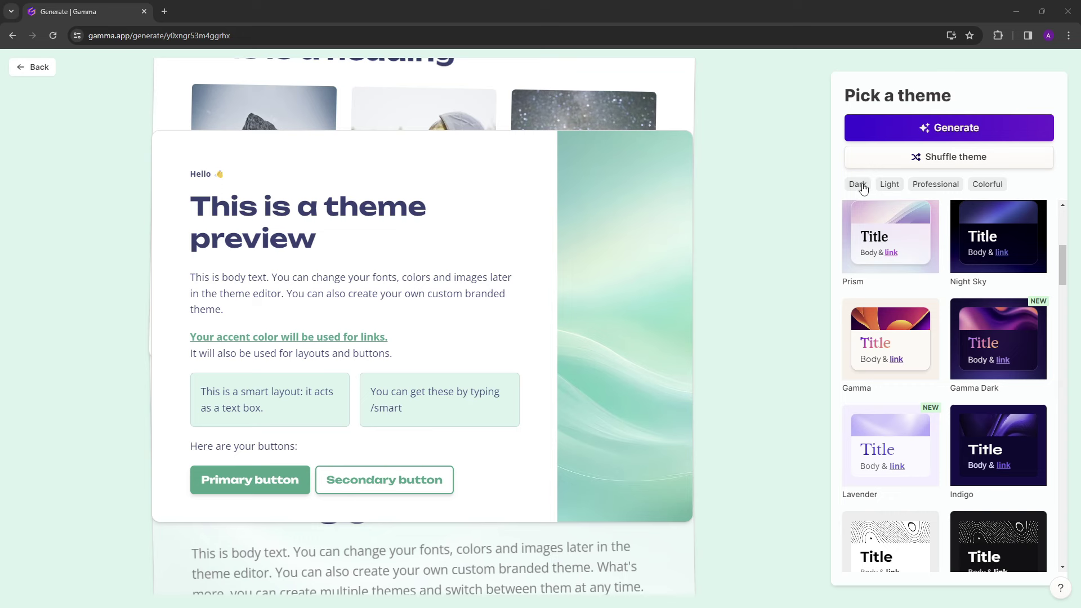
pyautogui.click(858, 184)
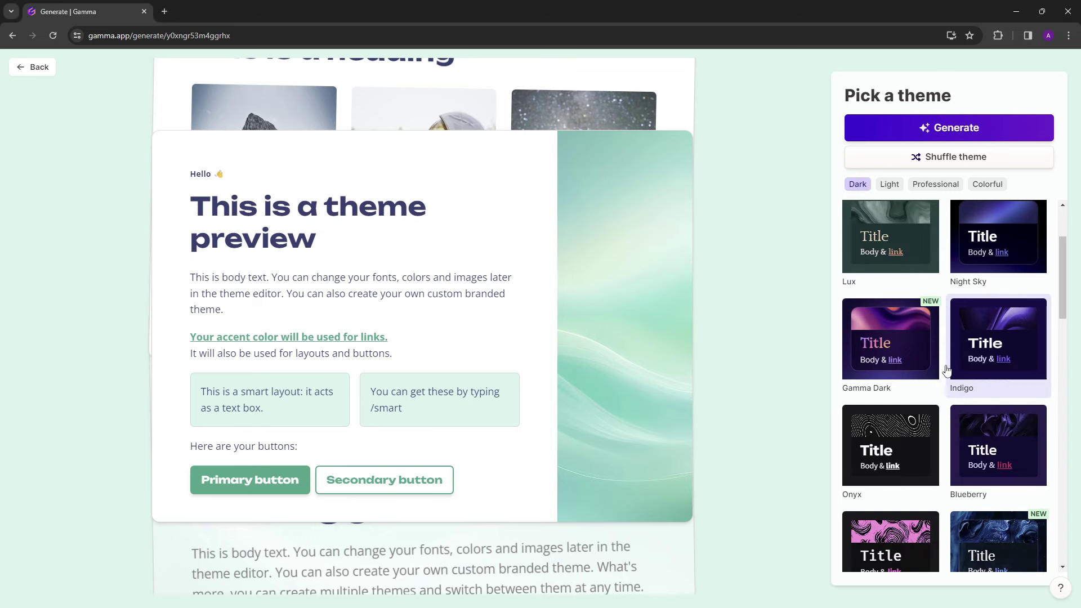
pyautogui.click(890, 184)
pyautogui.click(934, 185)
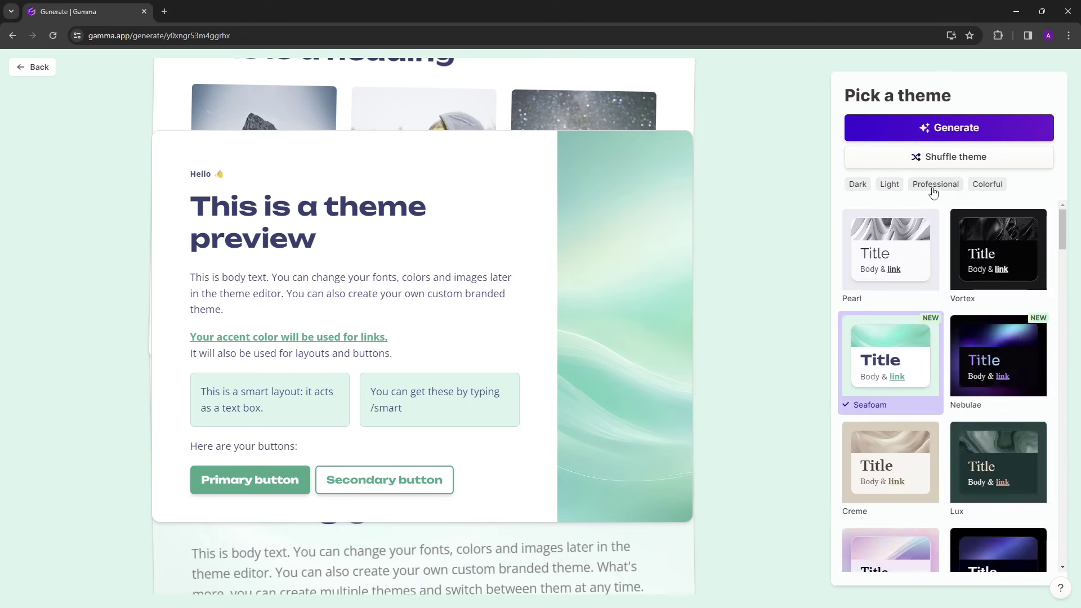
pyautogui.click(995, 193)
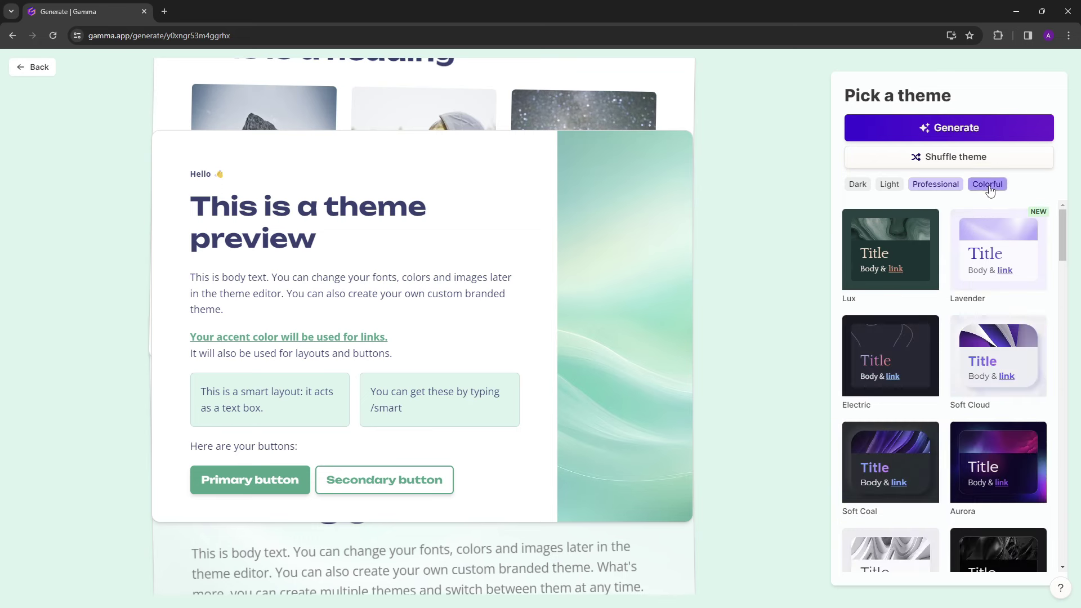
pyautogui.click(951, 195)
# Apply the dark purple Soft Coal theme and generate the presentation.
pyautogui.scroll(-2, 975, 366)
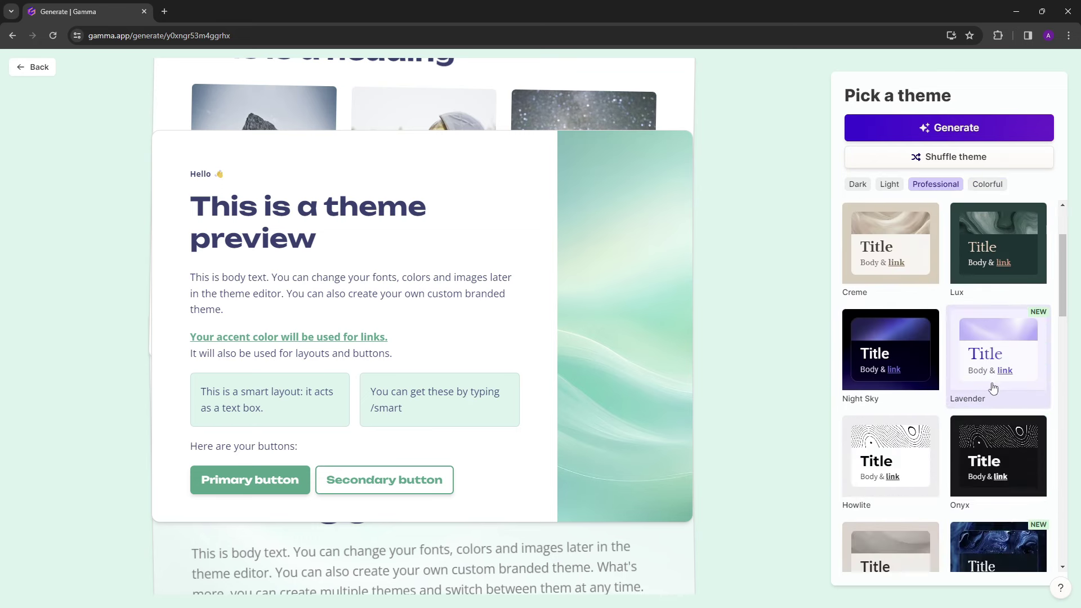
pyautogui.scroll(-4, 990, 386)
pyautogui.click(1003, 437)
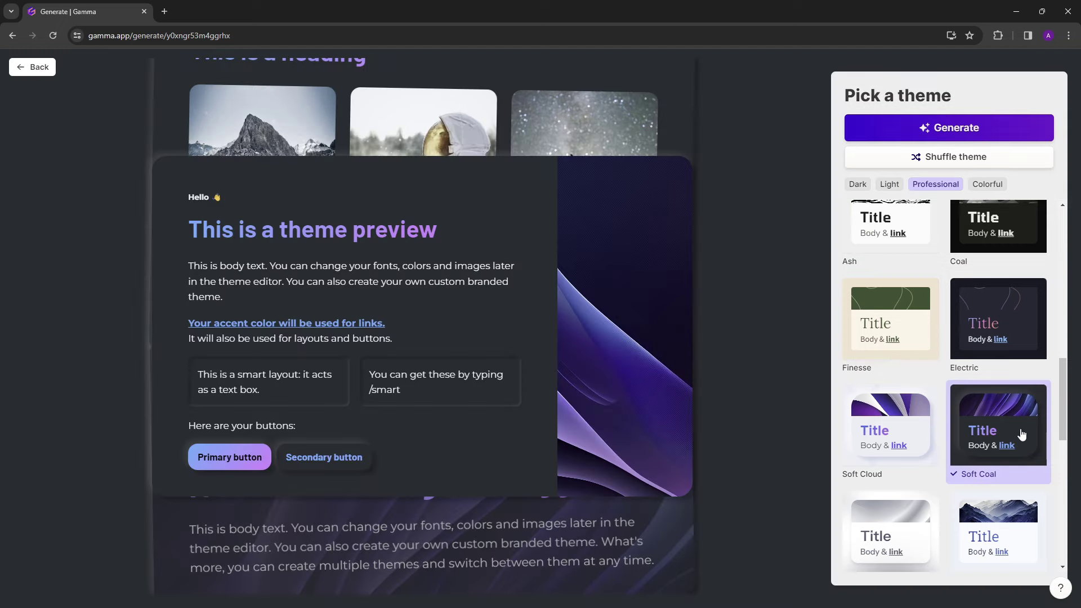
pyautogui.click(969, 128)
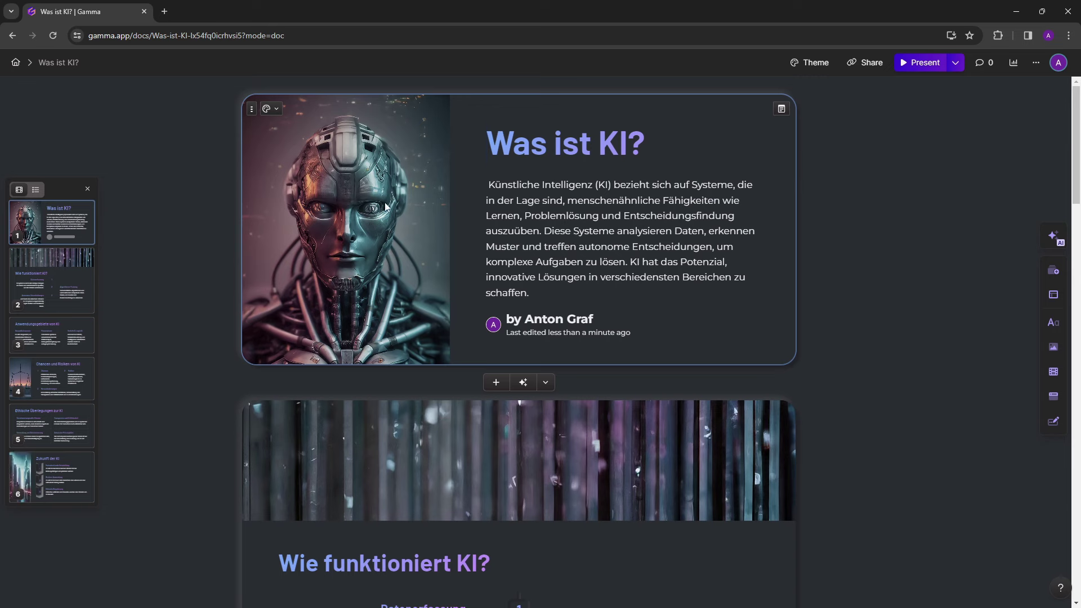
# Scroll through the finished deck from Was ist KI? to Zukunft der KI and back up.
pyautogui.scroll(-2, 416, 225)
pyautogui.scroll(2, 377, 288)
pyautogui.scroll(-2, 381, 257)
pyautogui.scroll(-5, 427, 245)
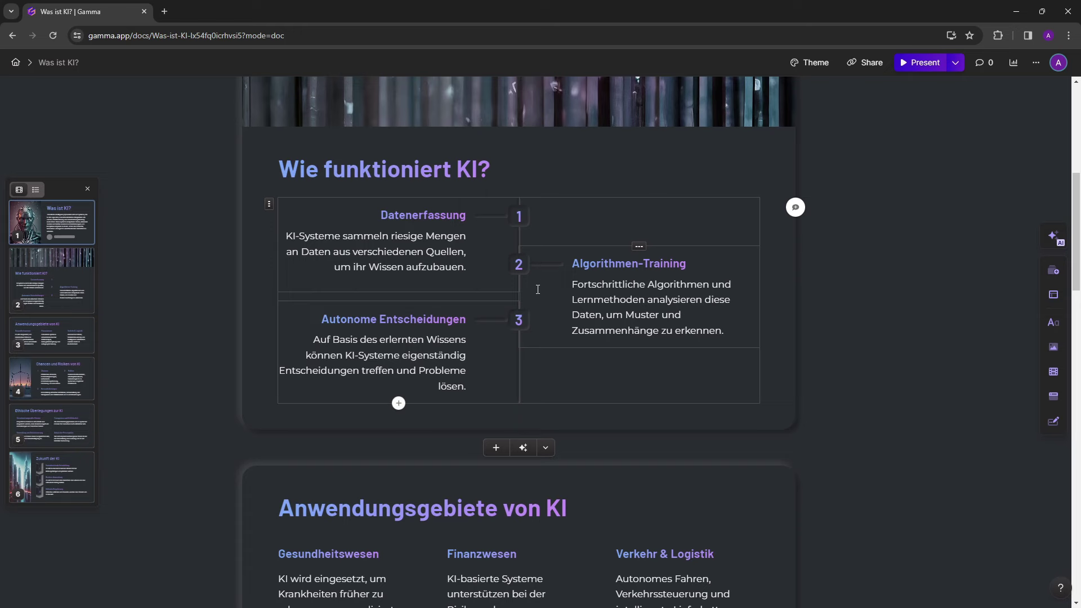
pyautogui.scroll(-5, 538, 290)
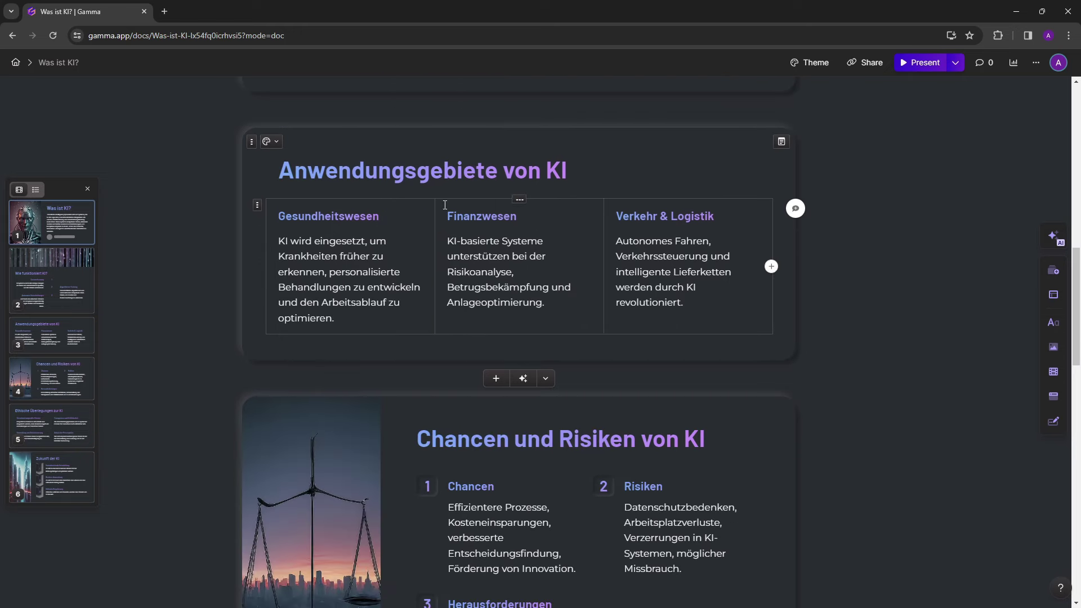
pyautogui.scroll(-2, 517, 181)
pyautogui.scroll(-15, 619, 271)
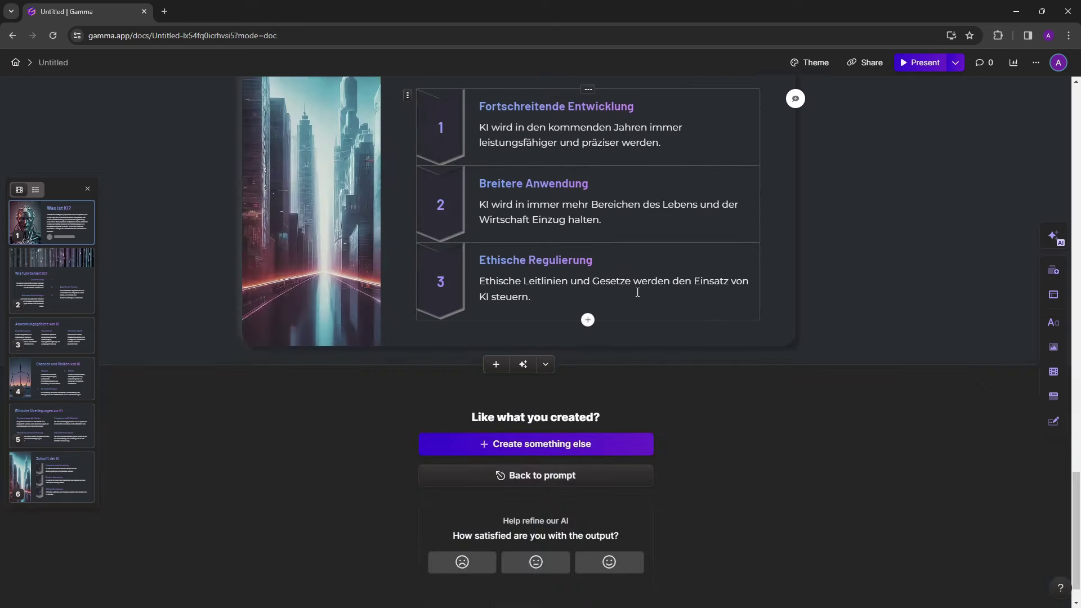
pyautogui.scroll(5, 656, 307)
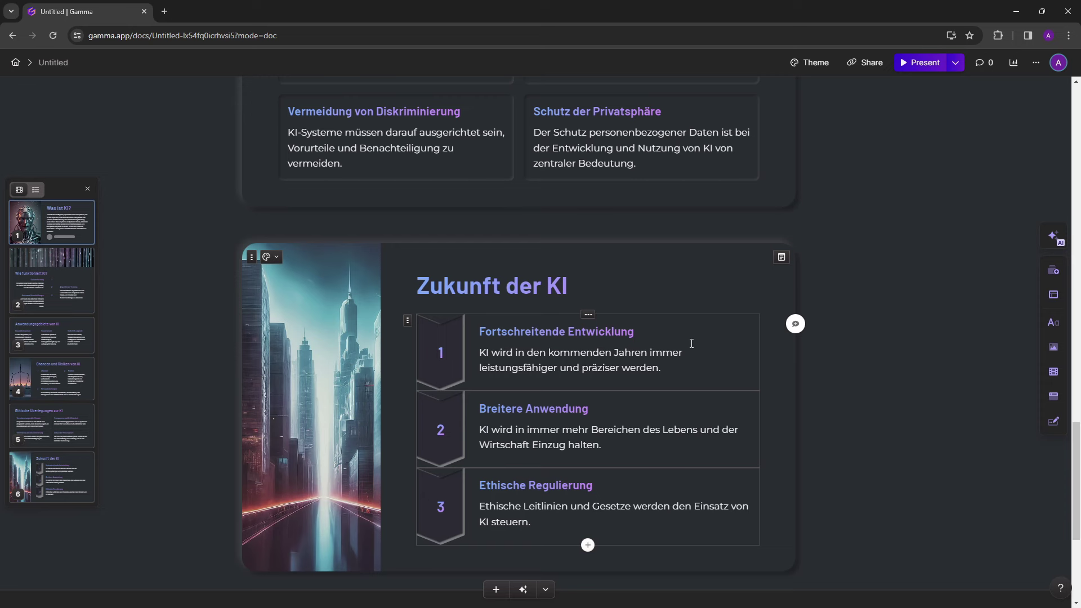
pyautogui.scroll(-5, 479, 373)
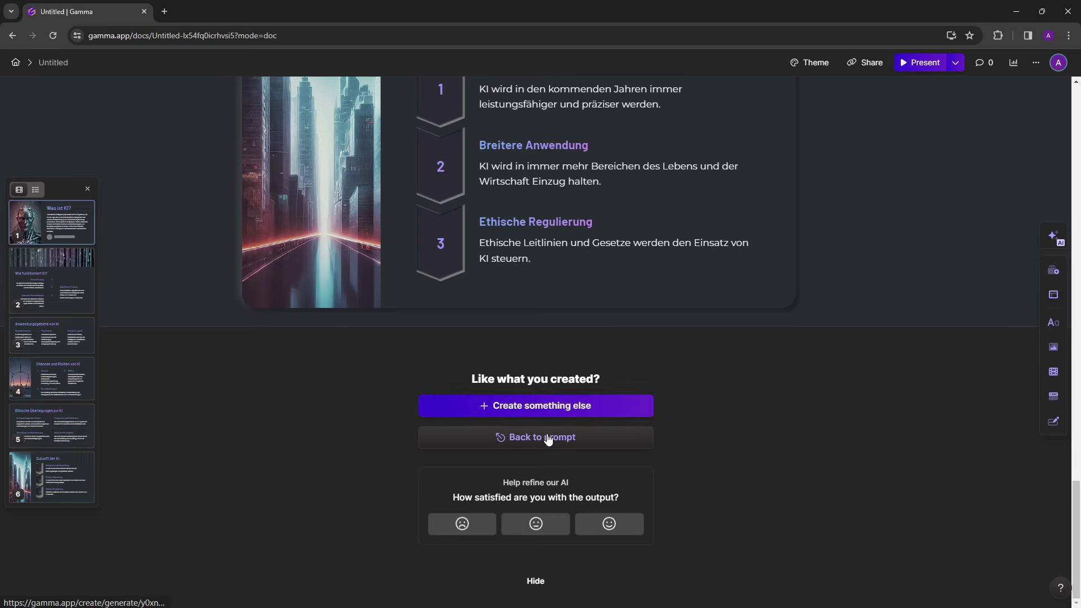
pyautogui.scroll(15, 789, 315)
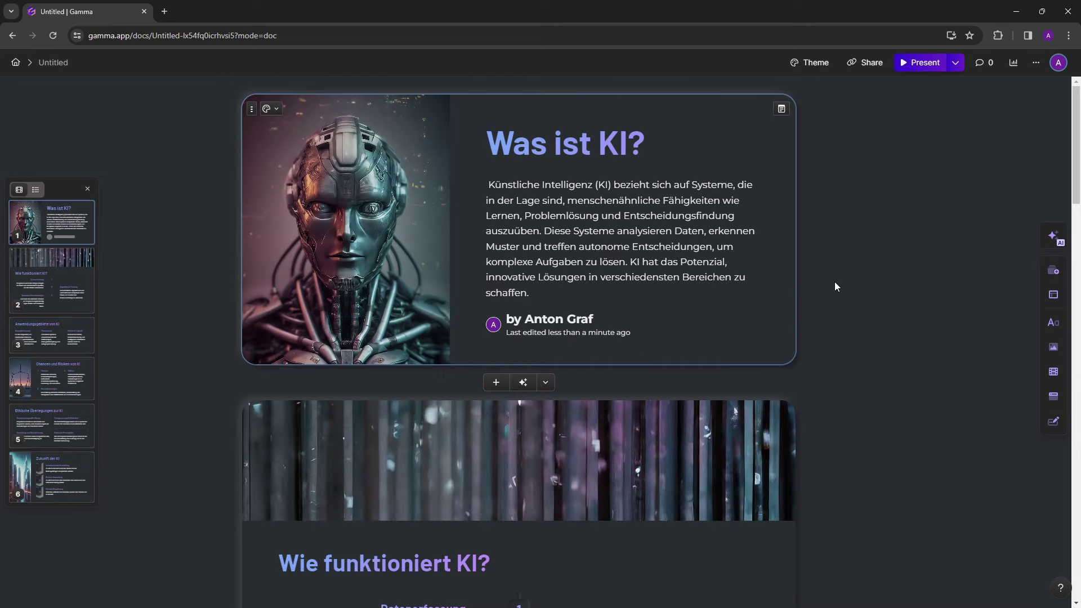
pyautogui.moveTo(796, 186)
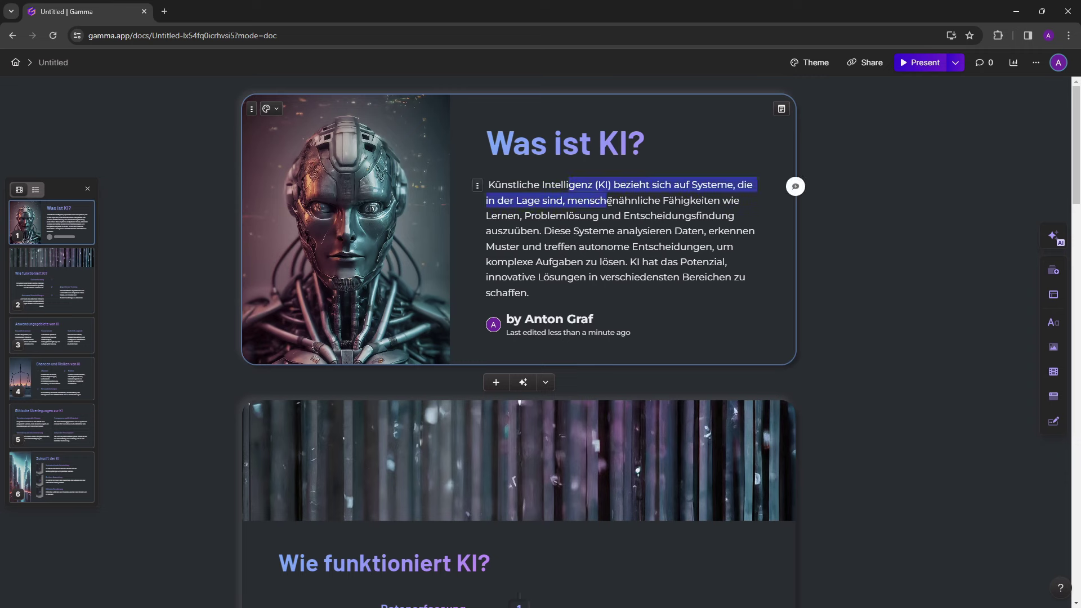
# Select body text on the Was ist KI? card, then bring up its layout and colour options.
pyautogui.moveTo(577, 186); pyautogui.dragTo(738, 216)
pyautogui.click(611, 231)
pyautogui.moveTo(611, 230); pyautogui.dragTo(574, 217)
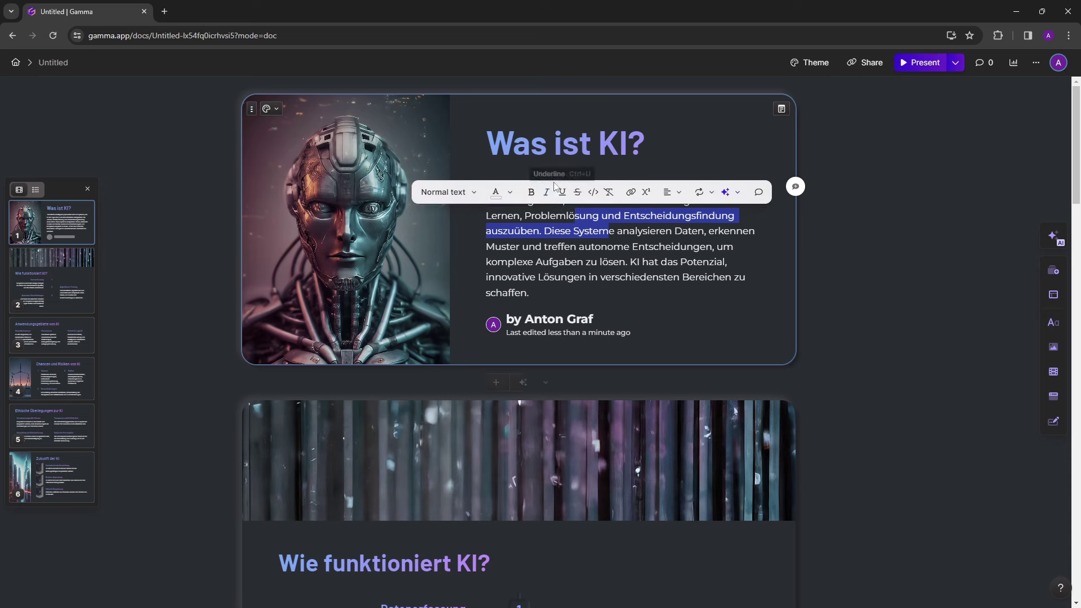
pyautogui.click(448, 192)
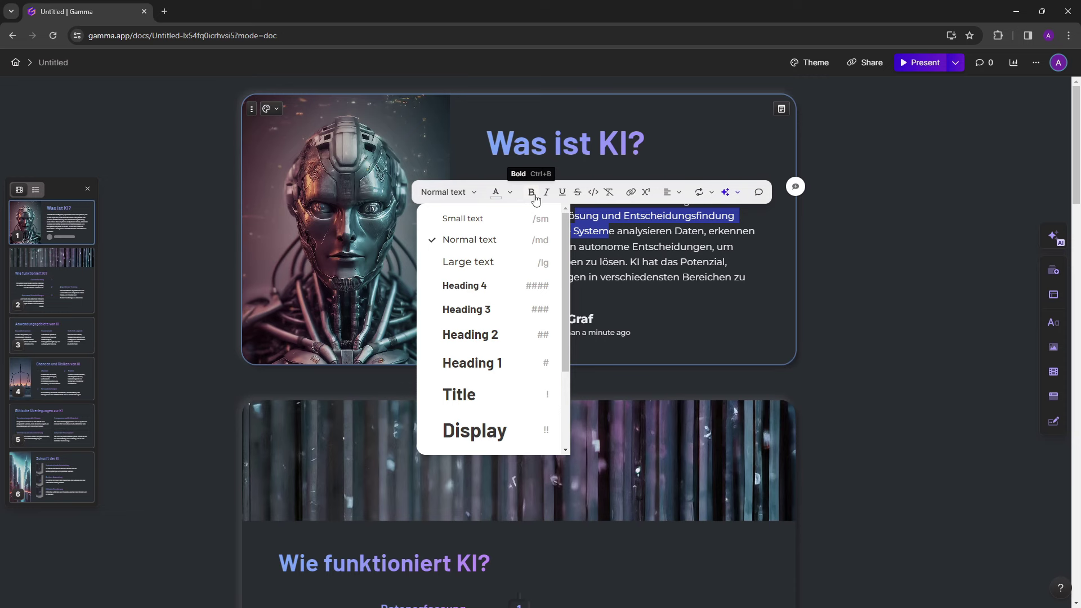
pyautogui.click(456, 224)
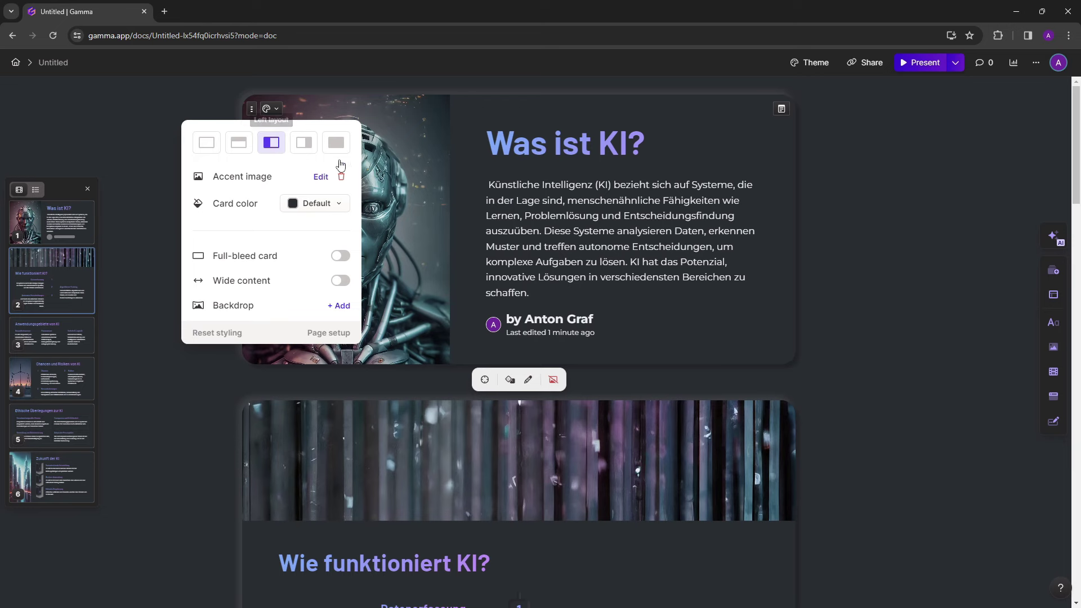
# Put the robot image on the right and set the card colour to #282C32.
pyautogui.click(304, 144)
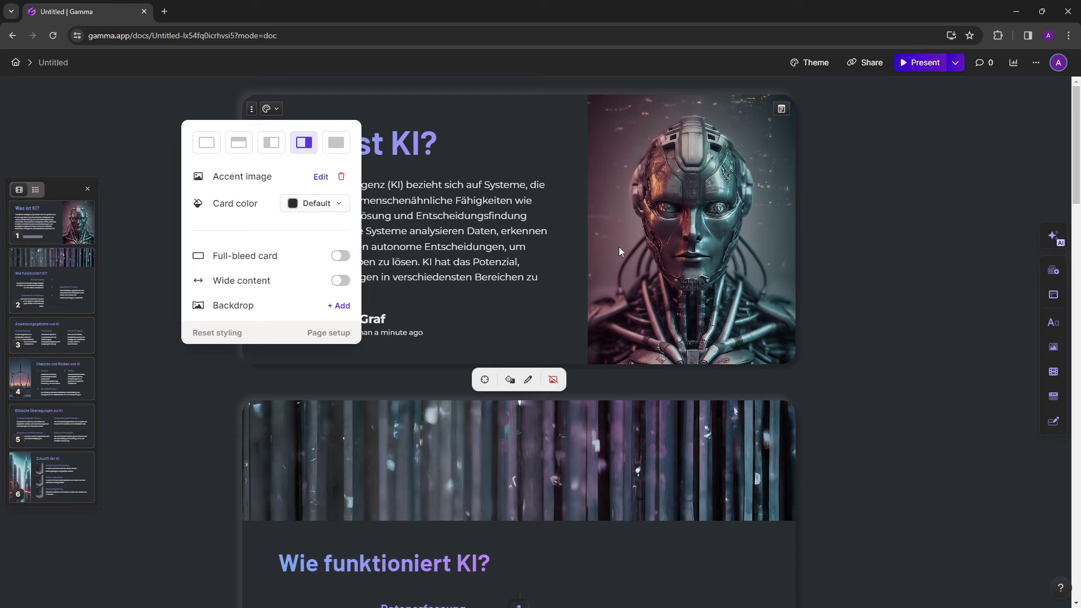
pyautogui.click(312, 203)
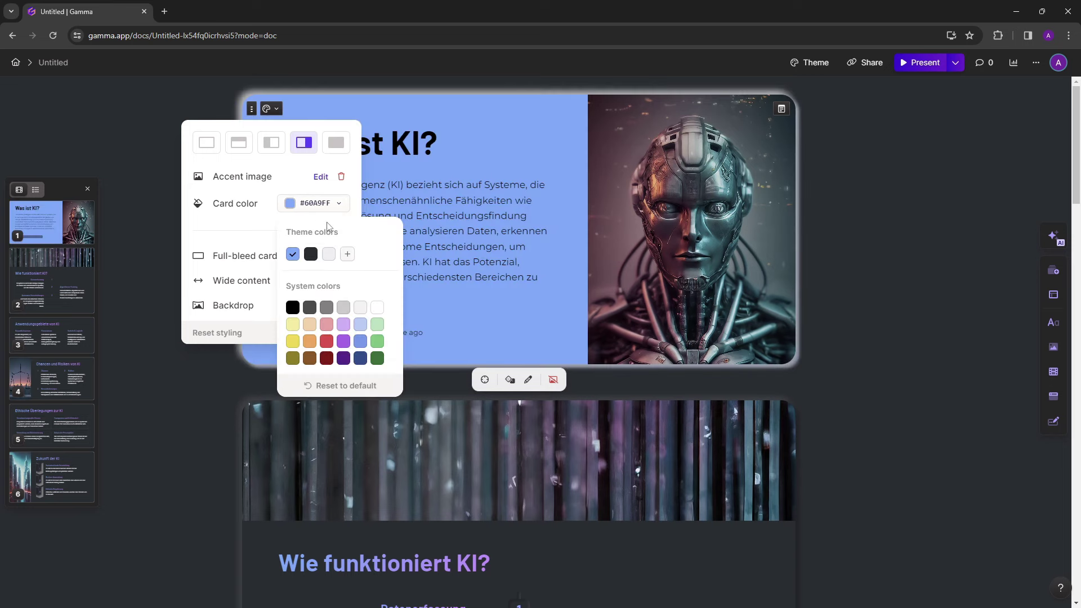
pyautogui.click(311, 254)
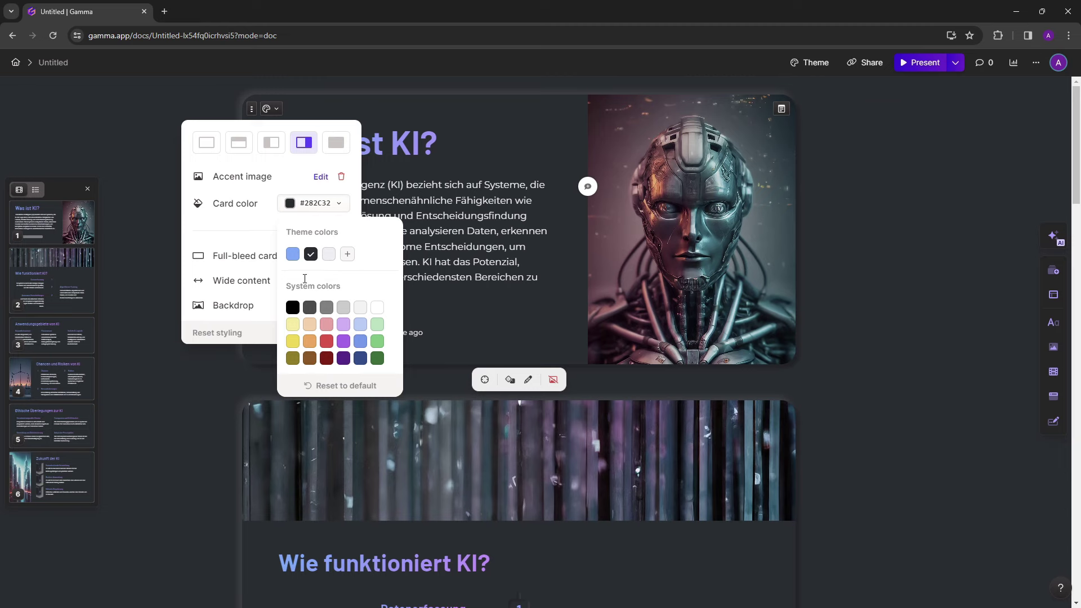
pyautogui.click(810, 61)
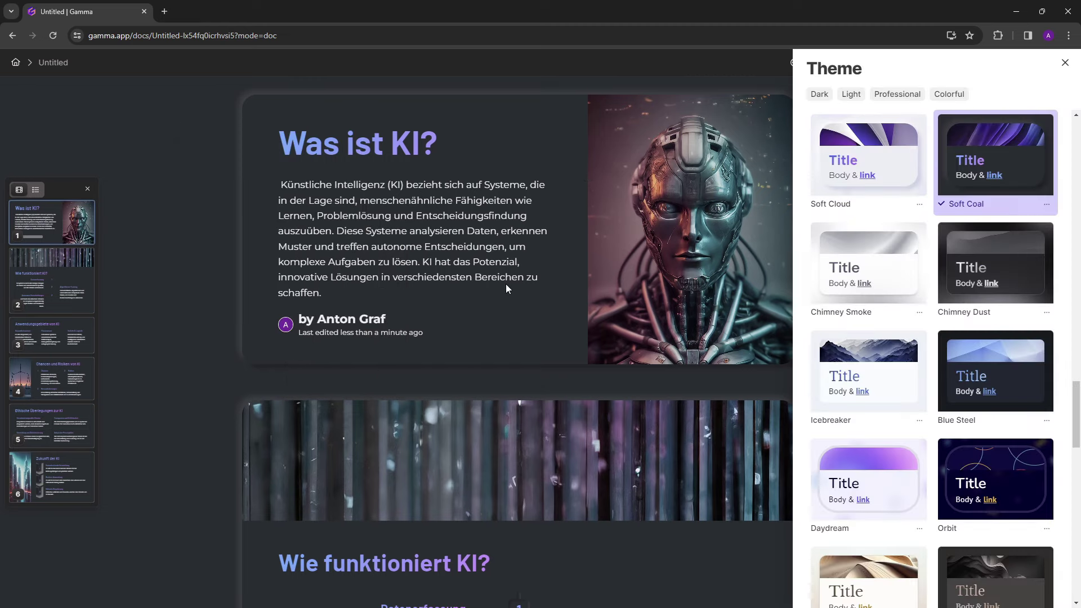
# Look through the Theme gallery and close it, keeping Soft Coal.
pyautogui.scroll(-6, 917, 216)
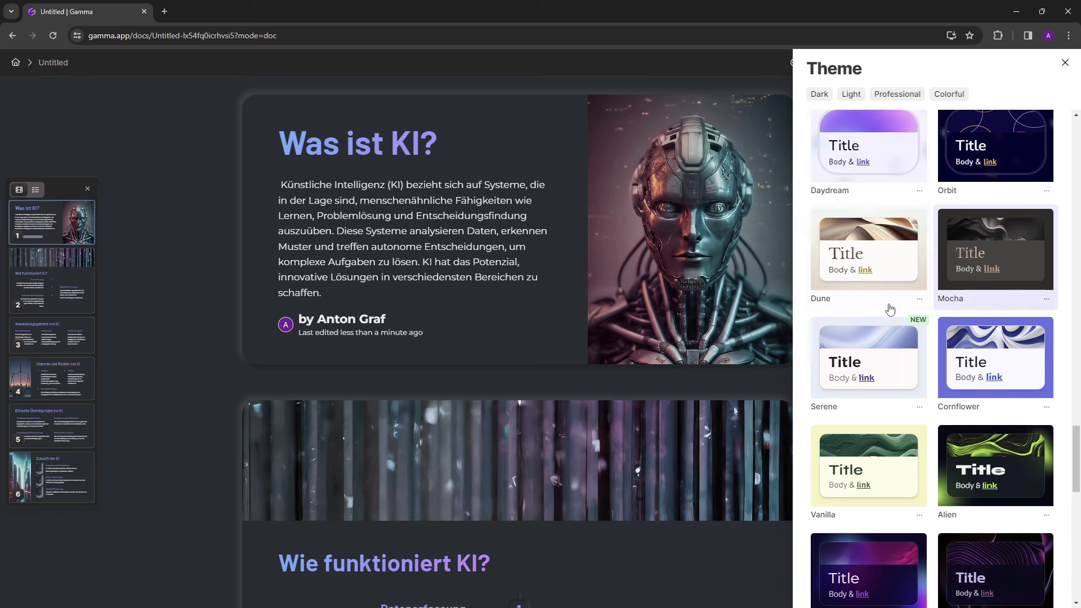
pyautogui.scroll(-1, 941, 303)
pyautogui.scroll(-2, 941, 303)
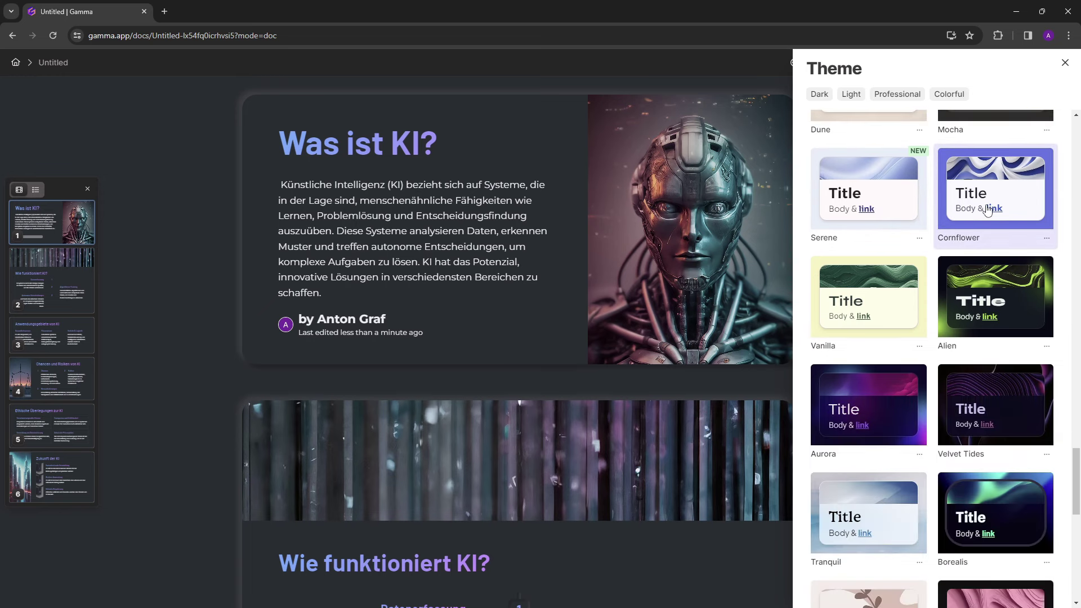
pyautogui.click(1065, 62)
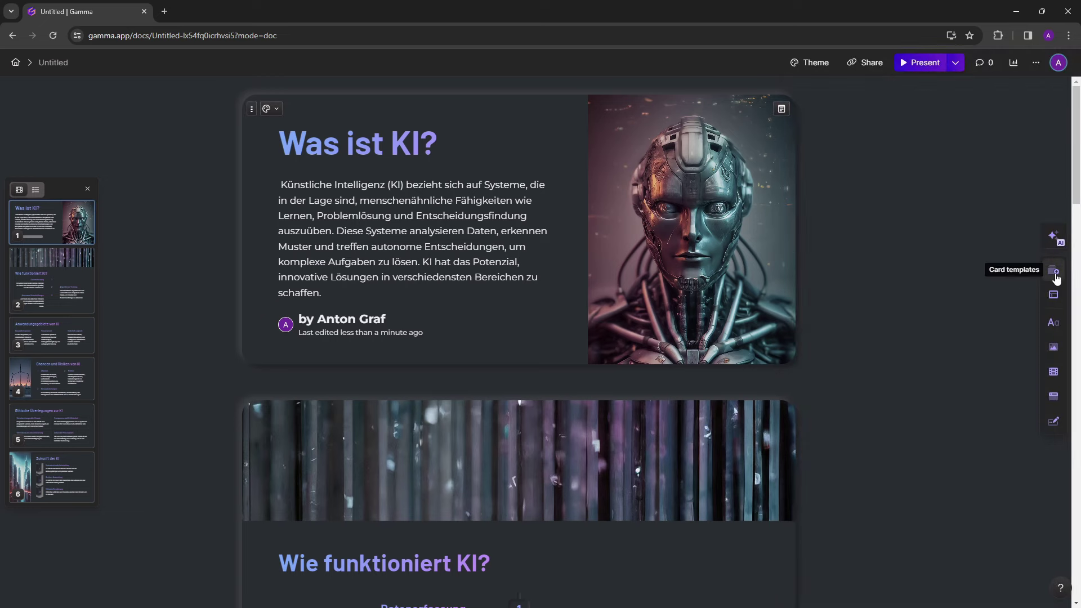
# Browse the sidebar's card templates and layouts to reach tables, lists, callouts and code blocks.
pyautogui.click(1056, 273)
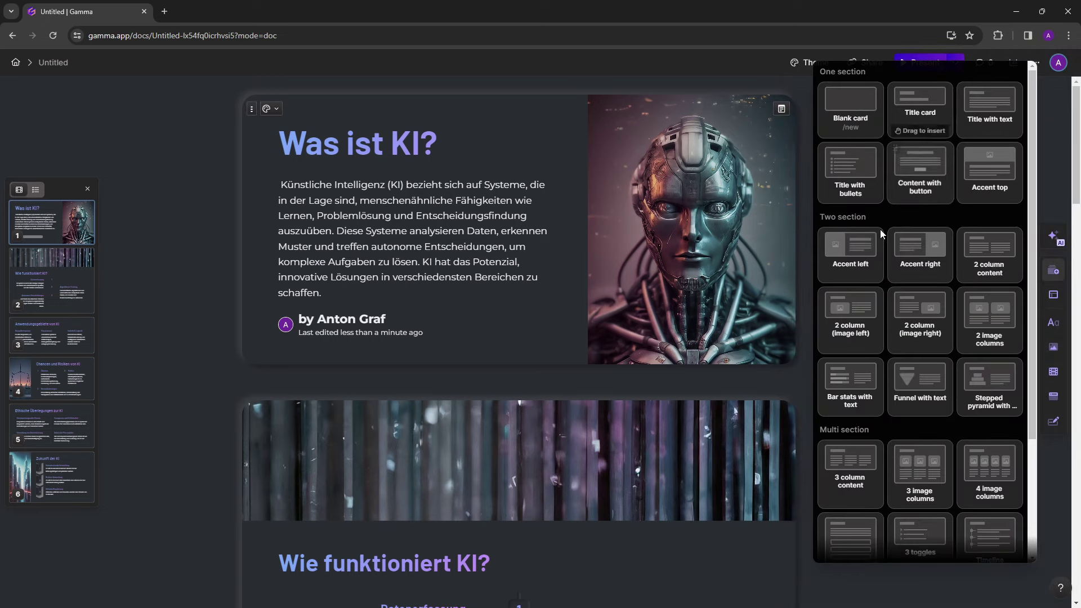
pyautogui.scroll(-3, 911, 214)
pyautogui.scroll(3, 901, 270)
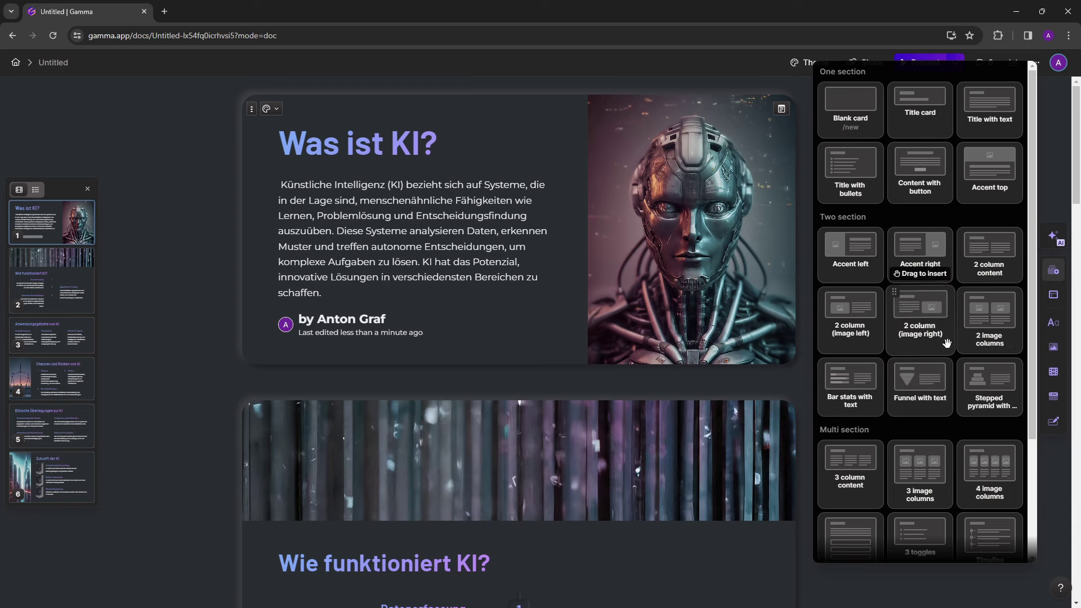
pyautogui.scroll(-3, 932, 332)
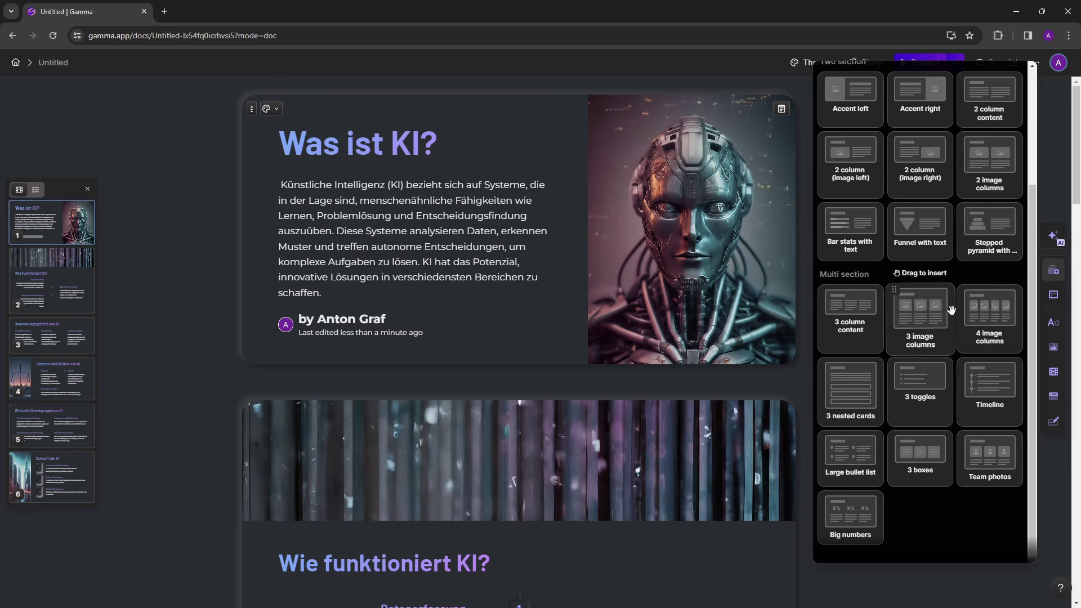
pyautogui.click(1054, 295)
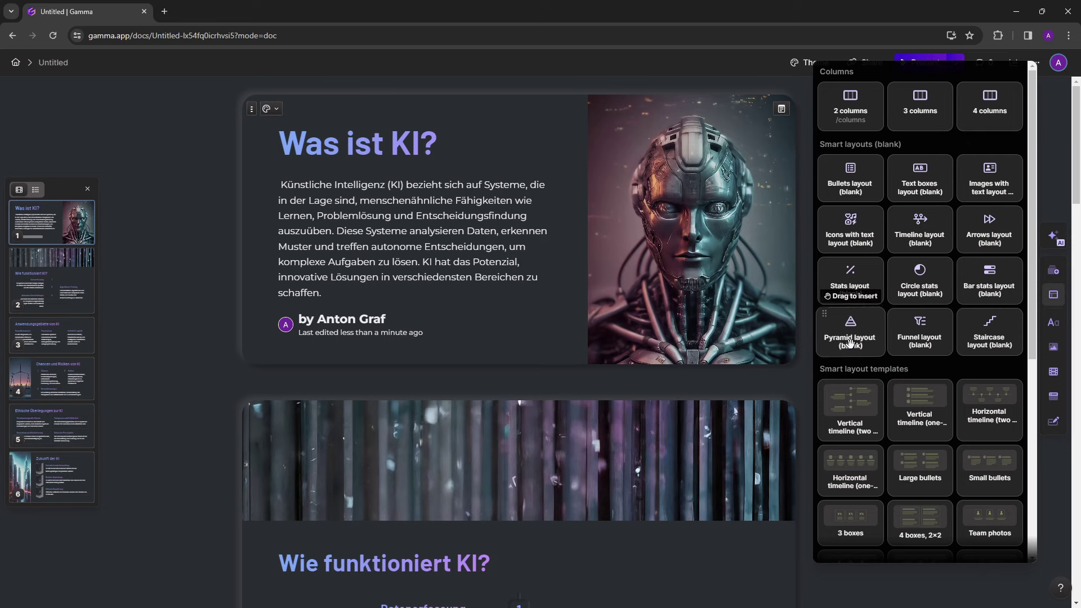
pyautogui.scroll(-2, 879, 345)
pyautogui.scroll(-4, 918, 346)
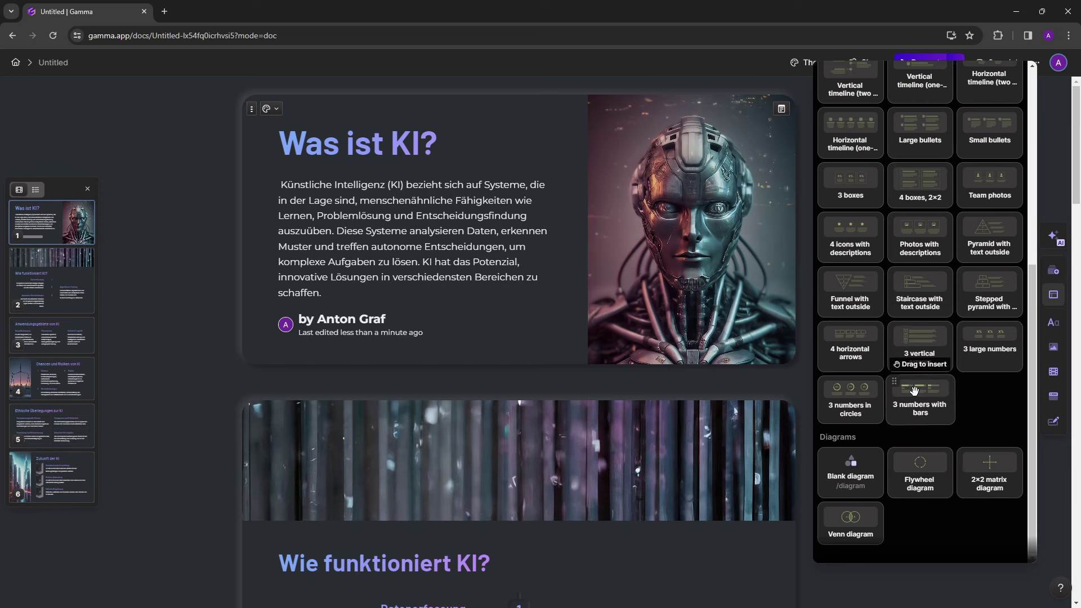
pyautogui.scroll(-5, 851, 488)
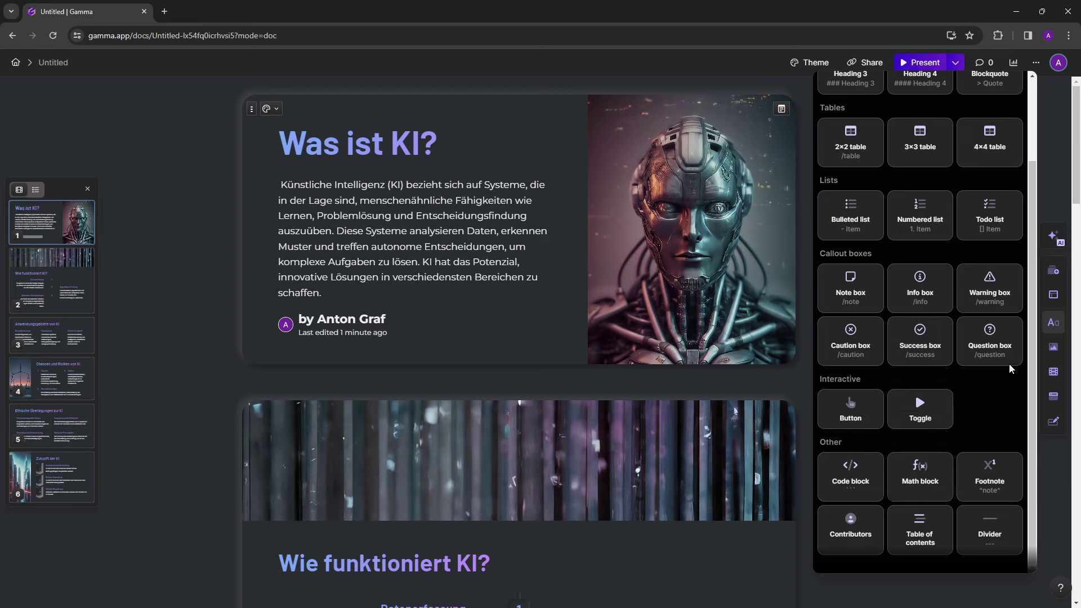
# Browse the image, video & media and embed insert options, then close the panel.
pyautogui.click(1054, 347)
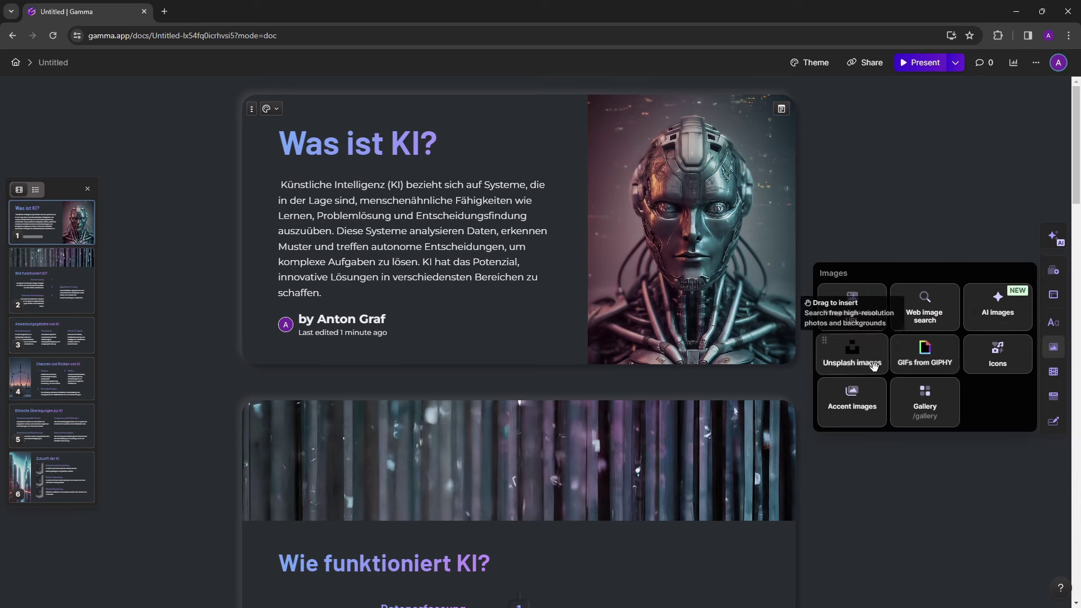
pyautogui.scroll(-2, 861, 366)
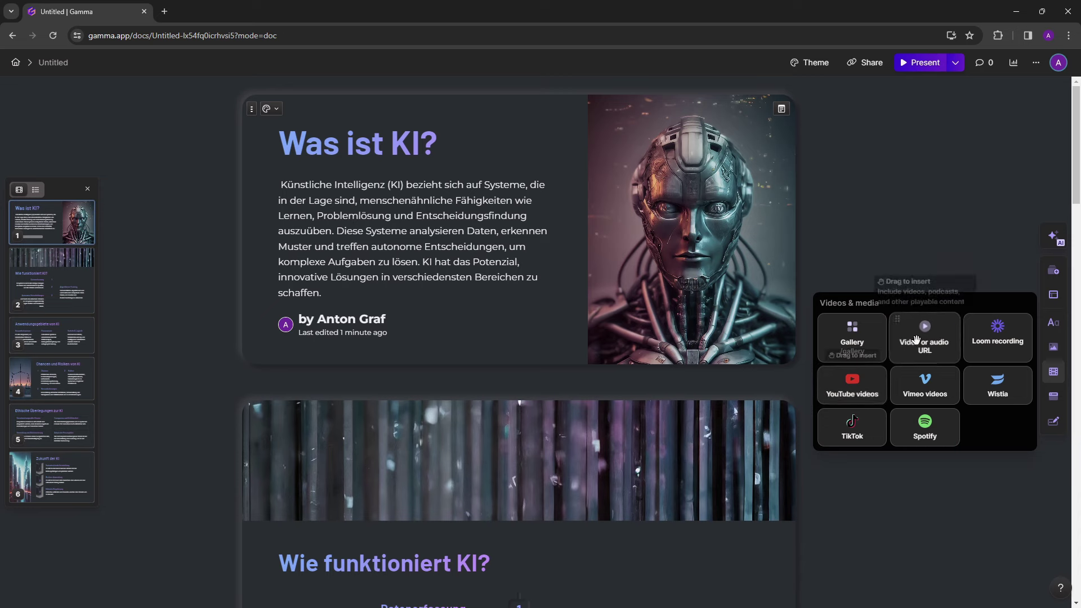
pyautogui.scroll(-2, 912, 337)
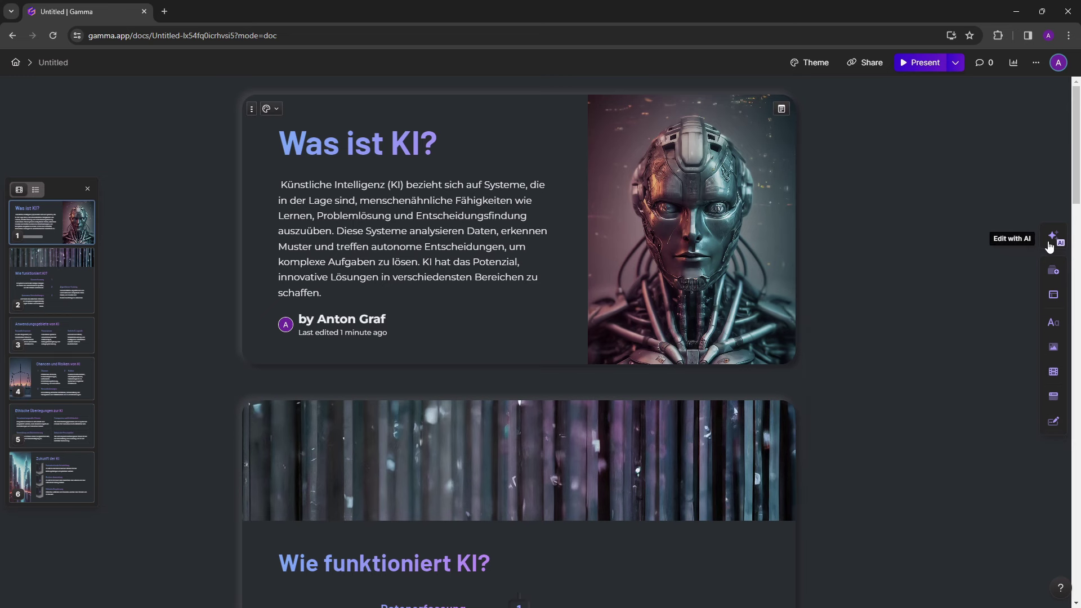
pyautogui.moveTo(414, 254)
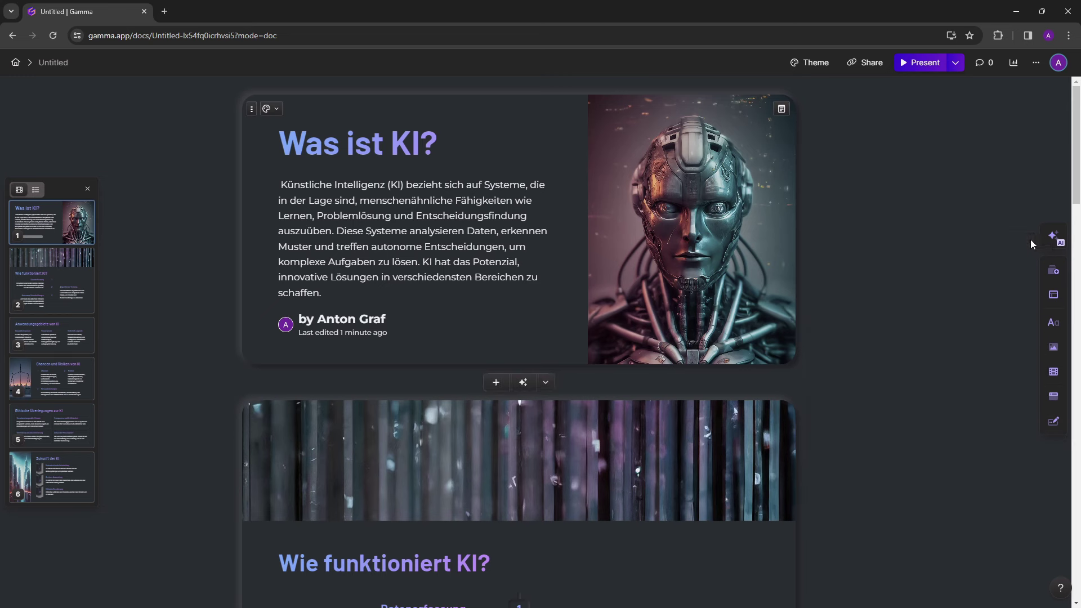
# Have the AI add emojis: a robot after 'Was ist KI?' and a lightbulb ending the text.
pyautogui.click(1054, 237)
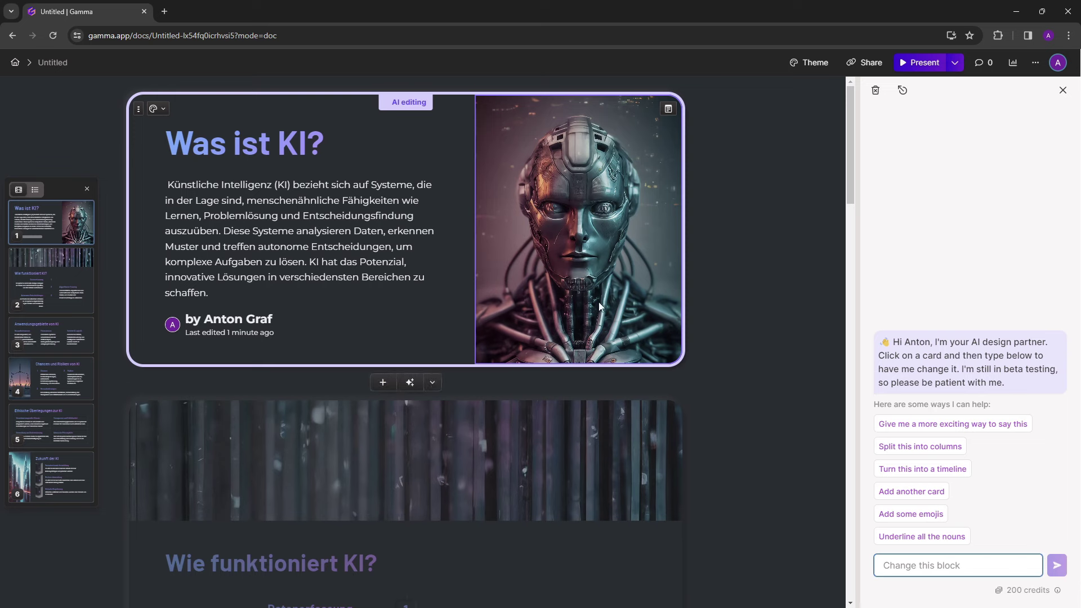
pyautogui.click(910, 514)
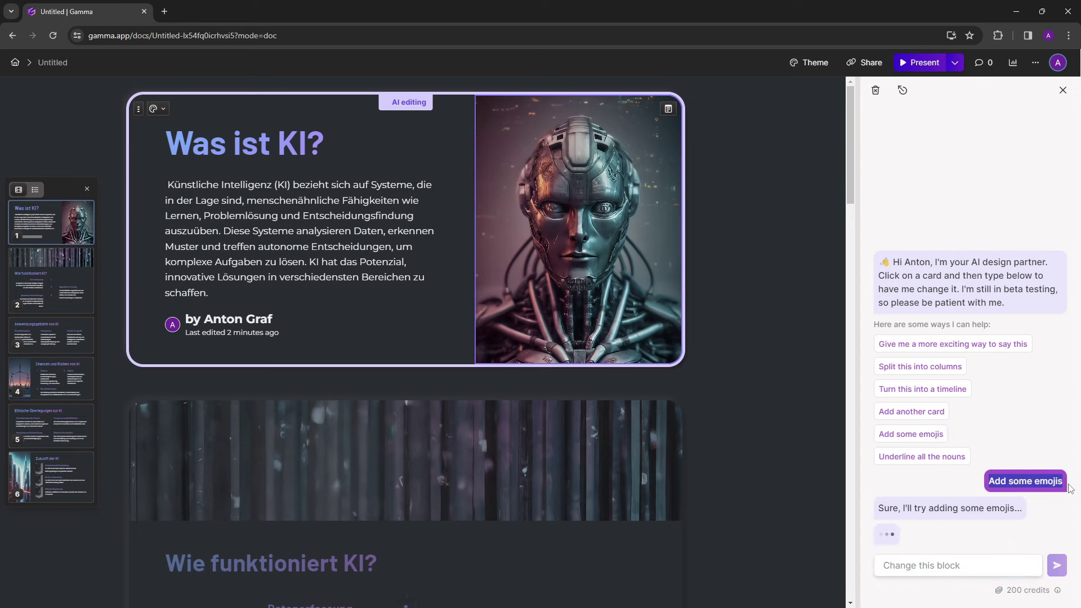
pyautogui.moveTo(354, 143)
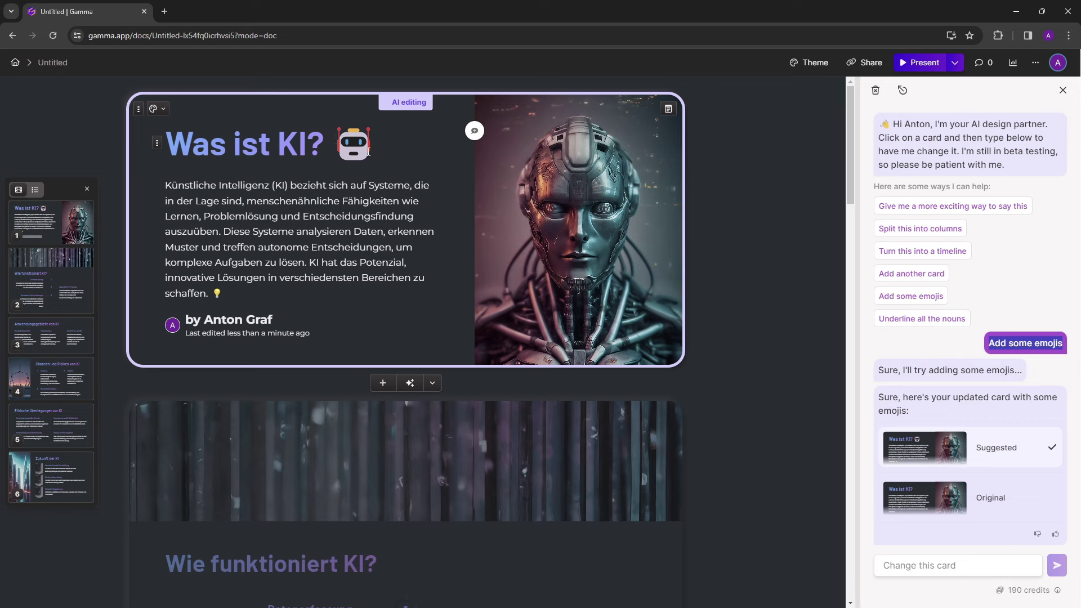
pyautogui.click(345, 144)
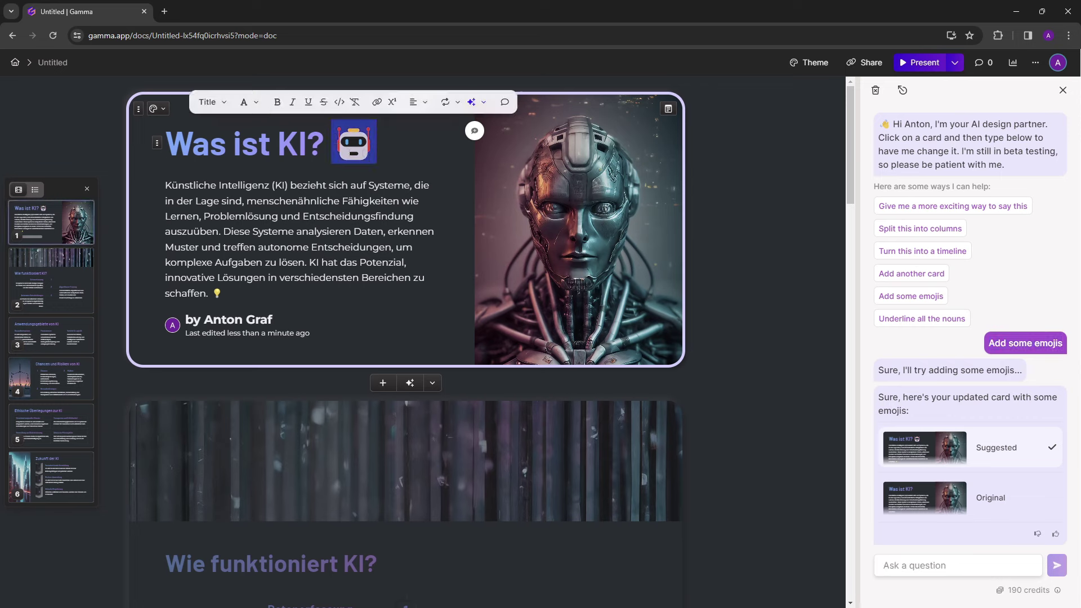
pyautogui.click(215, 293)
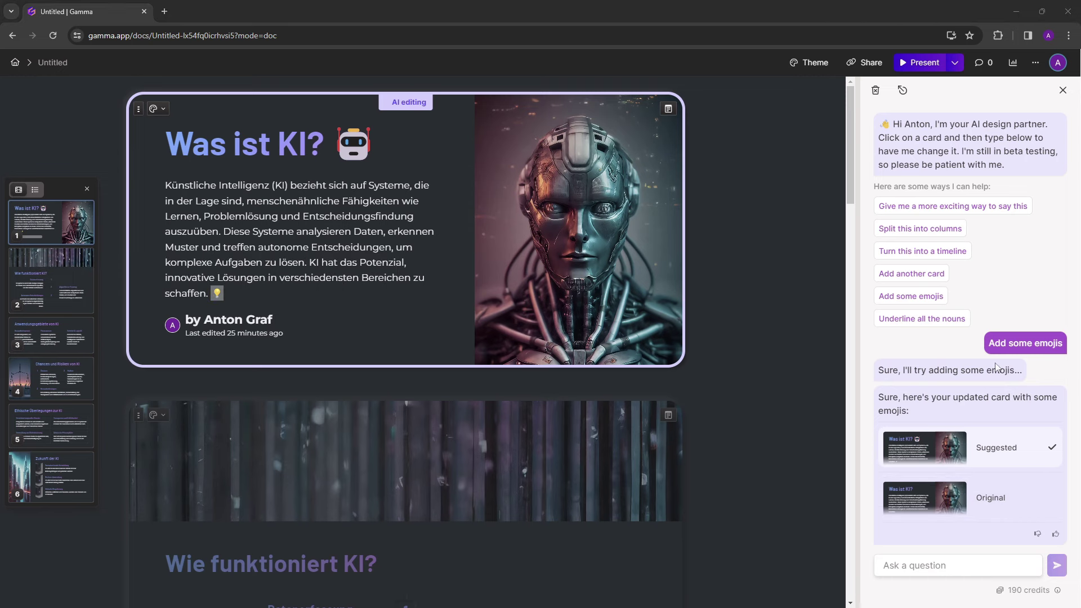
pyautogui.click(957, 454)
pyautogui.moveTo(405, 321)
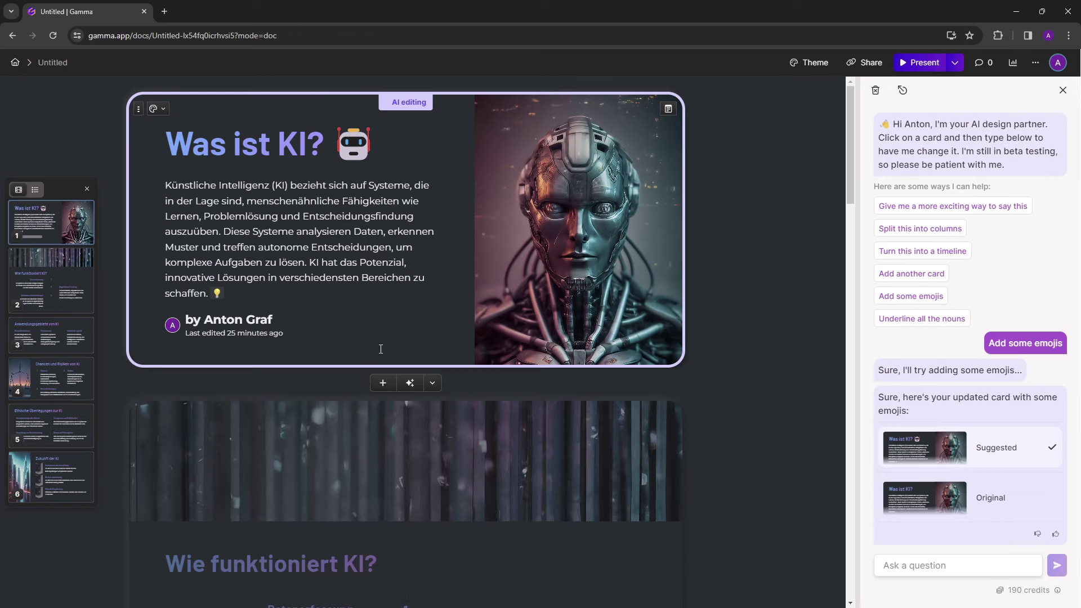
# Select the Wie funktioniert KI? and Anwendungsgebiete von KI cards for AI editing.
pyautogui.scroll(-6, 462, 321)
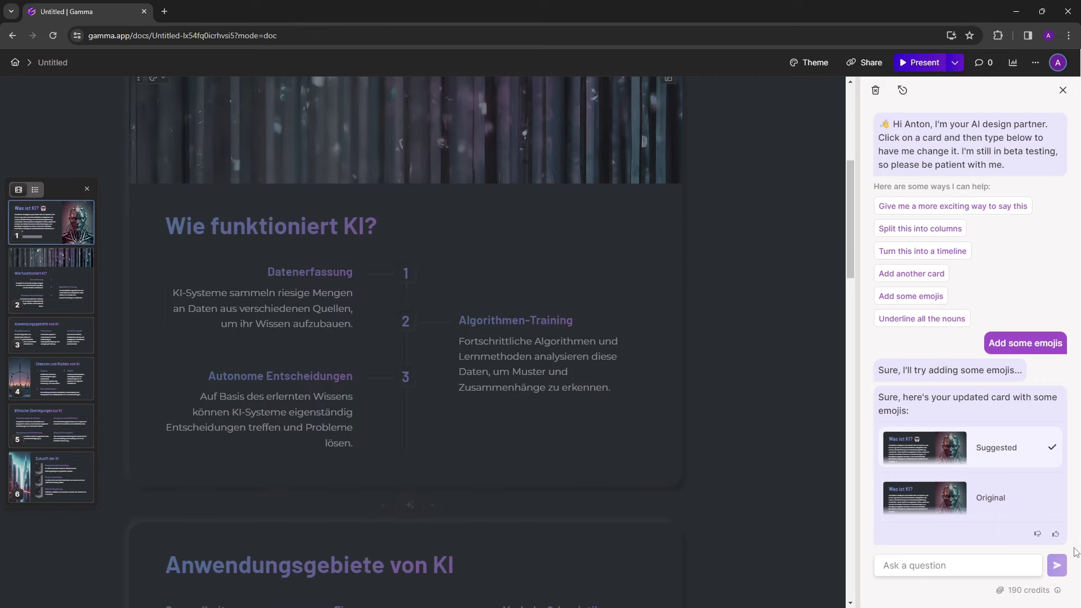
pyautogui.click(561, 265)
pyautogui.scroll(-6, 620, 259)
pyautogui.moveTo(406, 304)
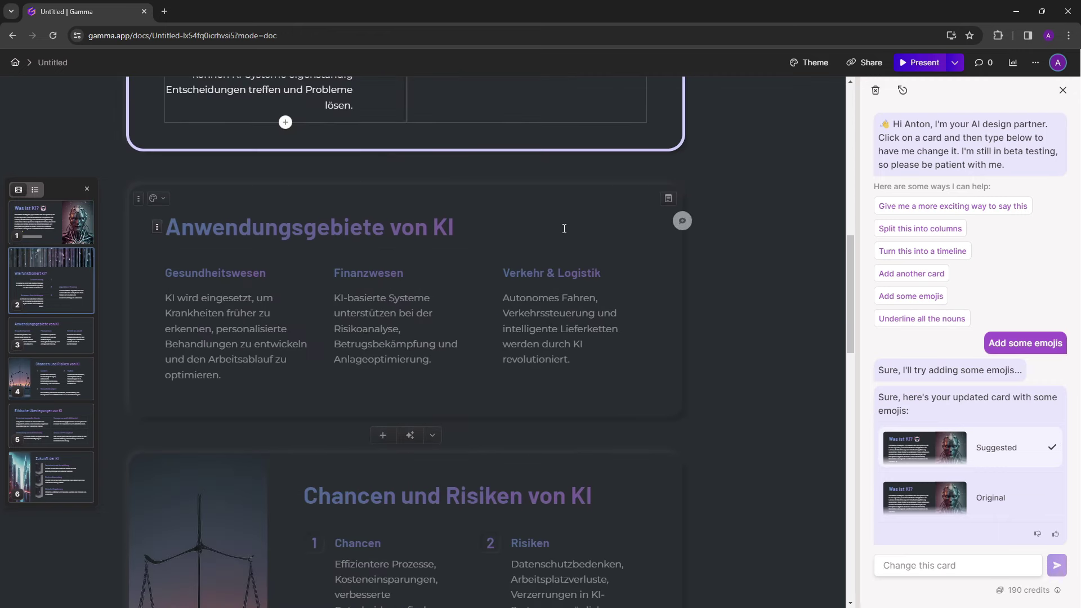
pyautogui.click(556, 223)
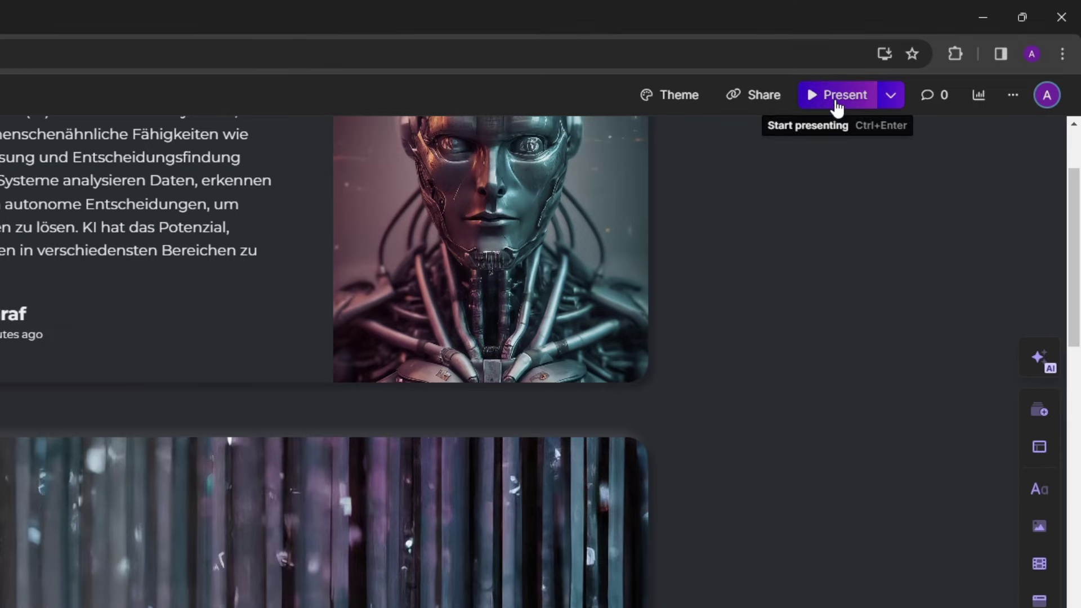
# Present the deck full screen and advance three slides to Chancen und Risiken von KI.
pyautogui.click(836, 101)
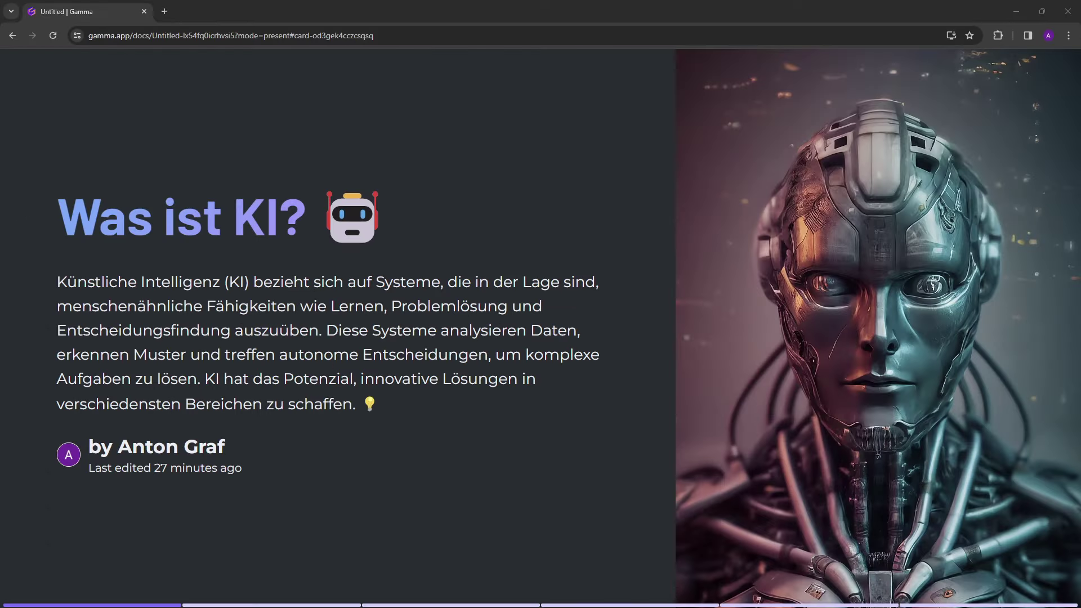
pyautogui.press('Right')
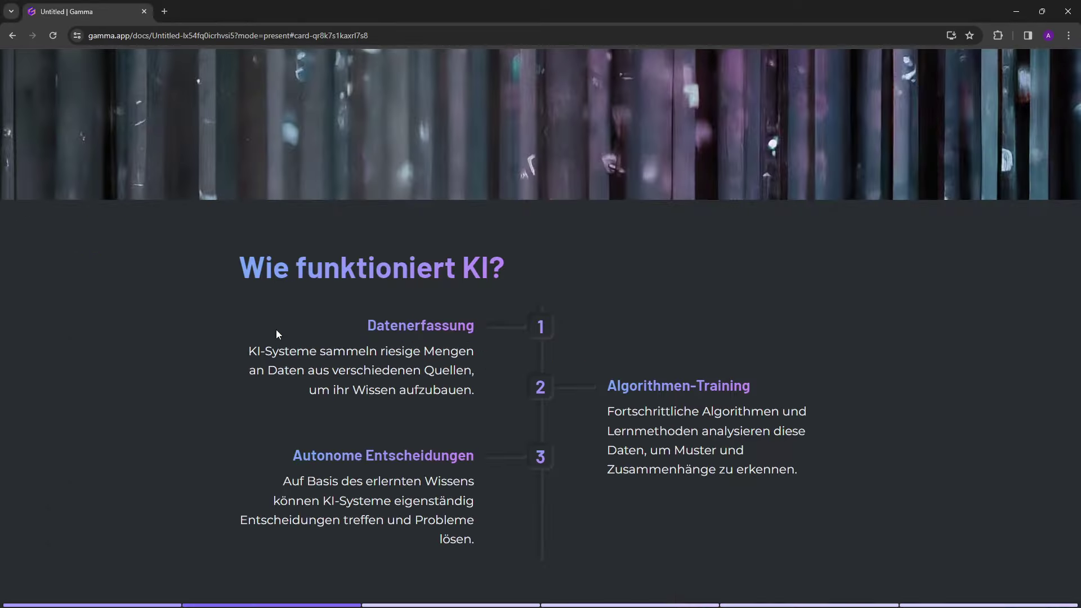
pyautogui.press('Right')
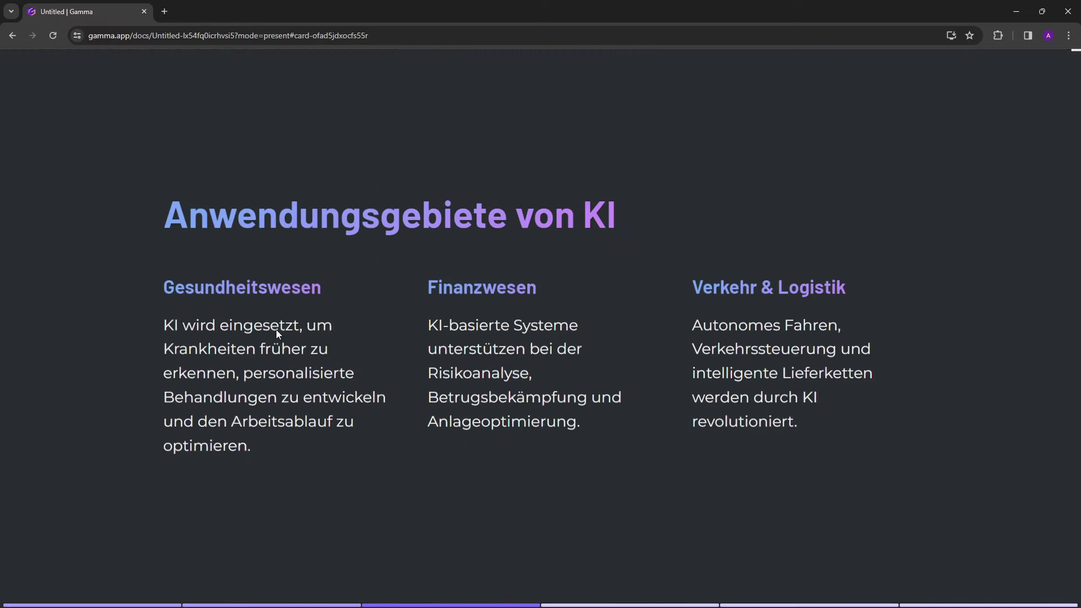
pyautogui.press('Right')
pyautogui.scroll(-3, 288, 327)
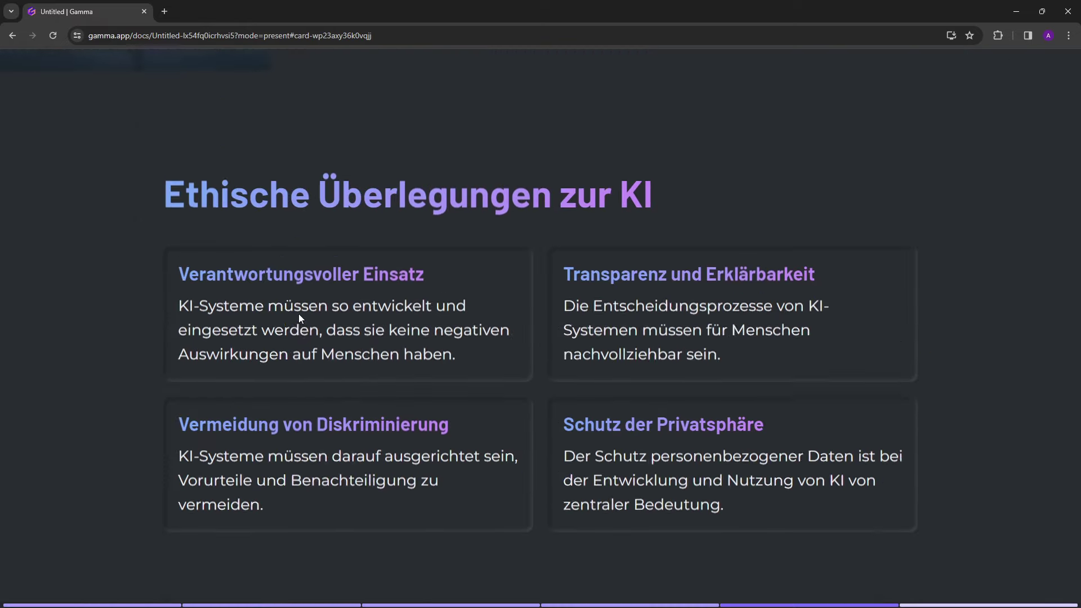
pyautogui.scroll(-3, 298, 313)
pyautogui.scroll(5, 289, 263)
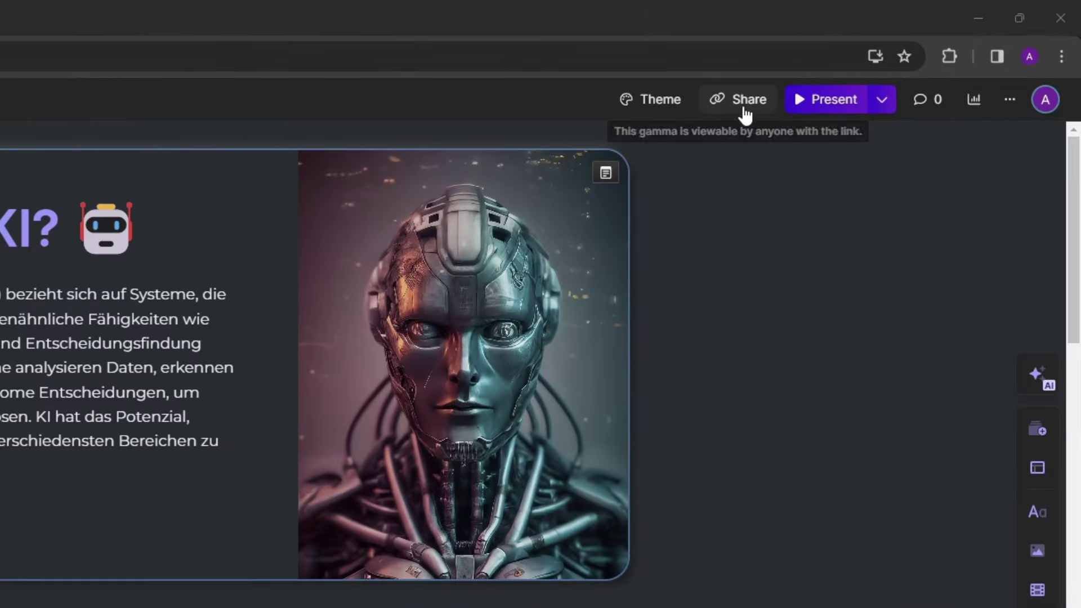
# Export the Was ist KI? deck to PDF from the Share options.
pyautogui.click(741, 102)
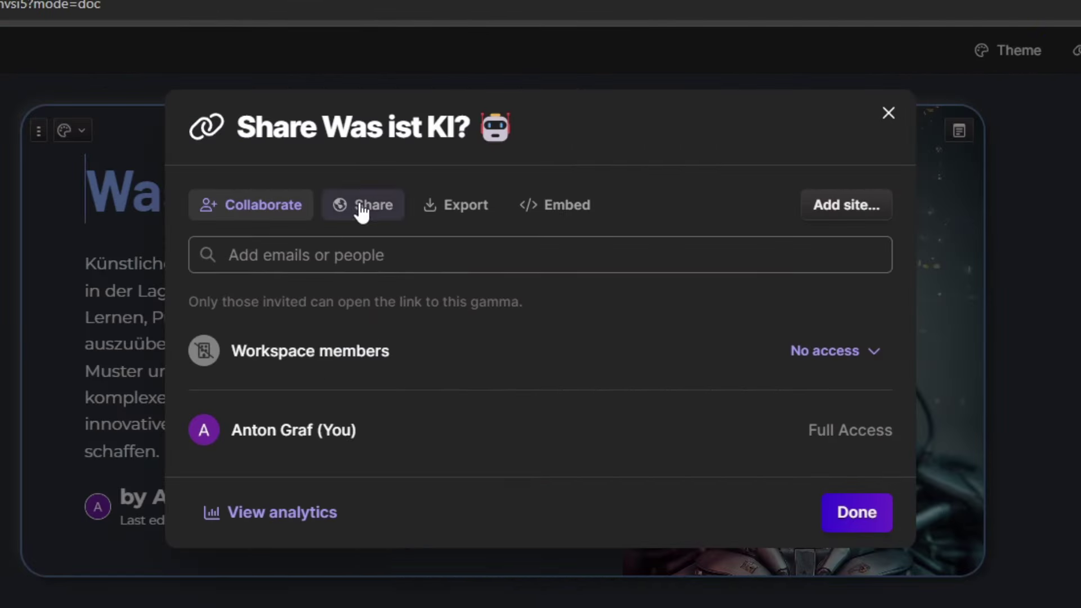
pyautogui.click(360, 210)
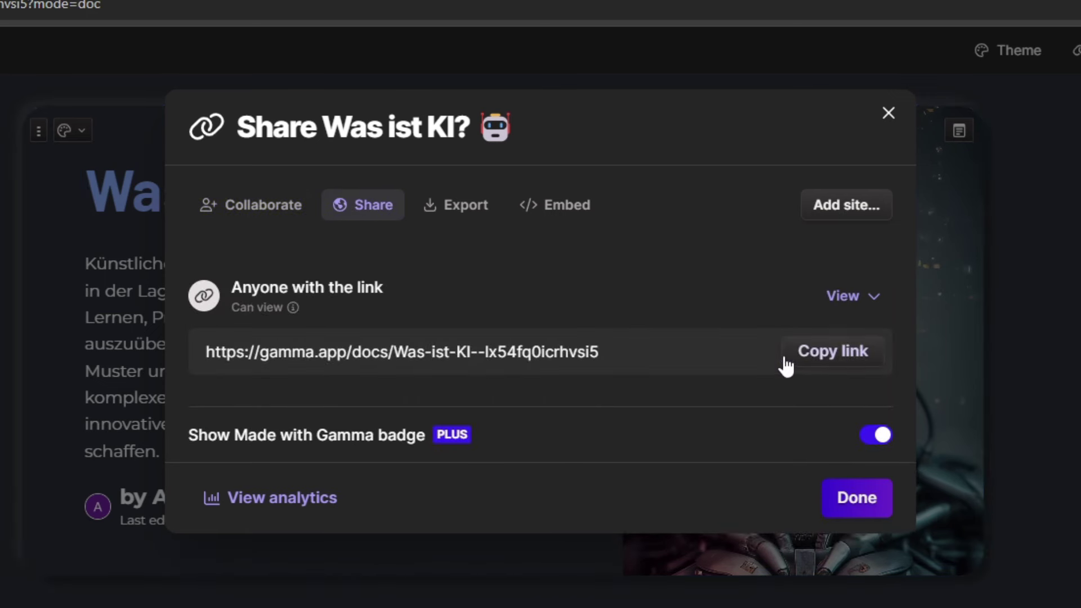
pyautogui.click(455, 206)
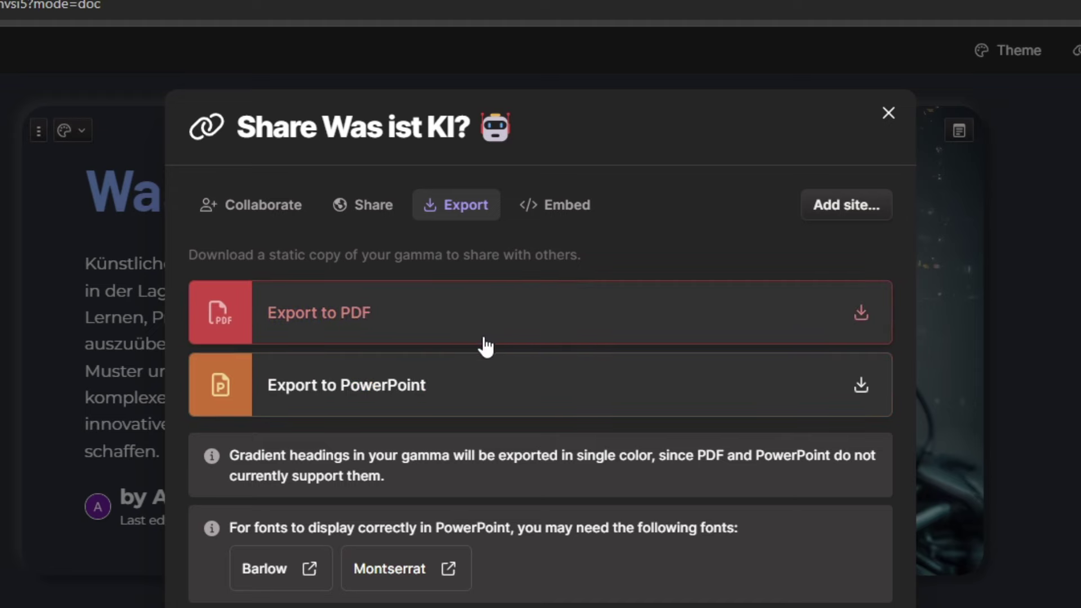
pyautogui.click(430, 334)
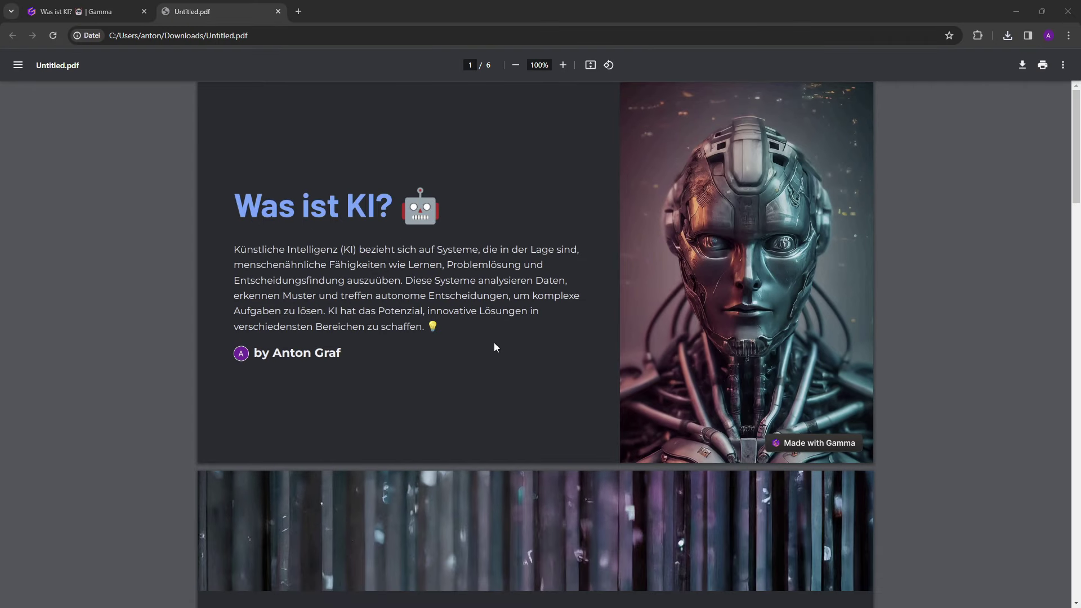
# Scroll through the six slide pages of the exported Untitled.pdf in Chrome.
pyautogui.scroll(-5, 495, 342)
pyautogui.scroll(-5, 431, 362)
pyautogui.scroll(-4, 552, 367)
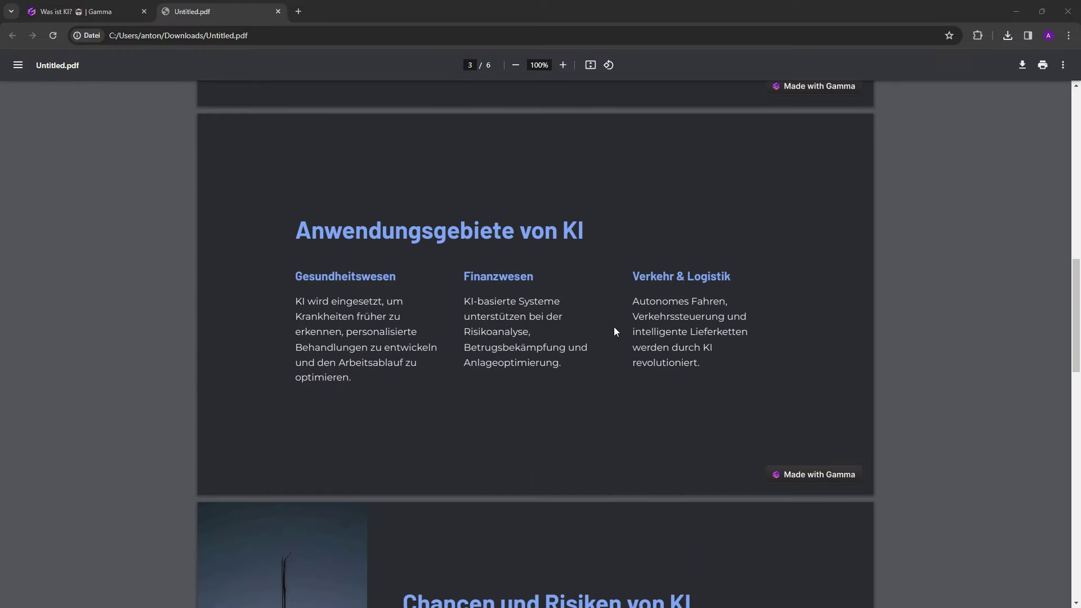
pyautogui.scroll(-5, 612, 338)
pyautogui.scroll(-8, 620, 360)
pyautogui.scroll(-1, 642, 394)
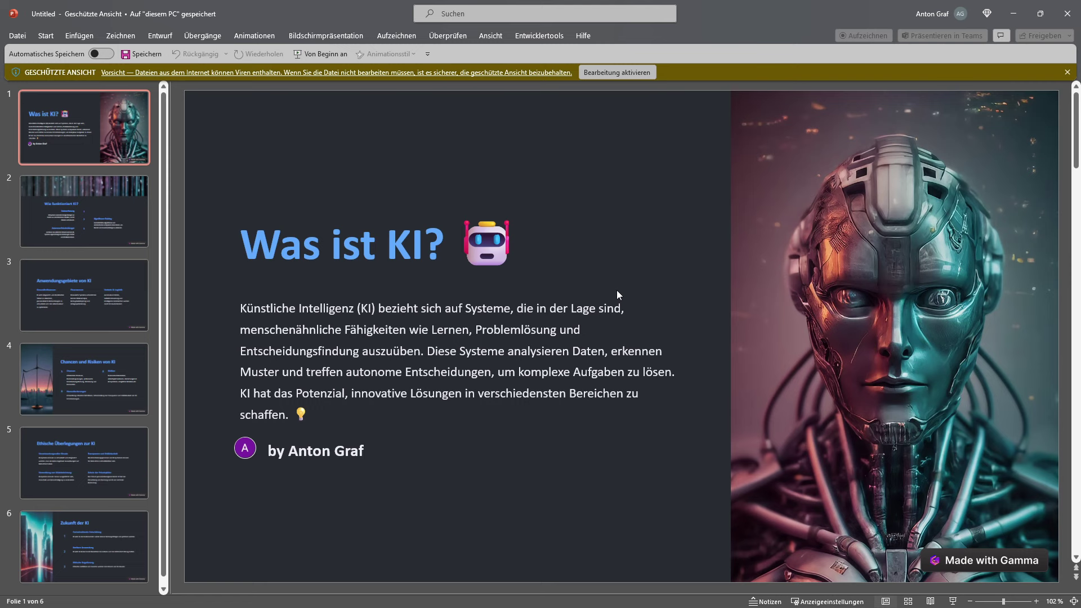
# Check that the title slide's heading and body text are editable in PowerPoint.
pyautogui.click(397, 246)
pyautogui.click(614, 186)
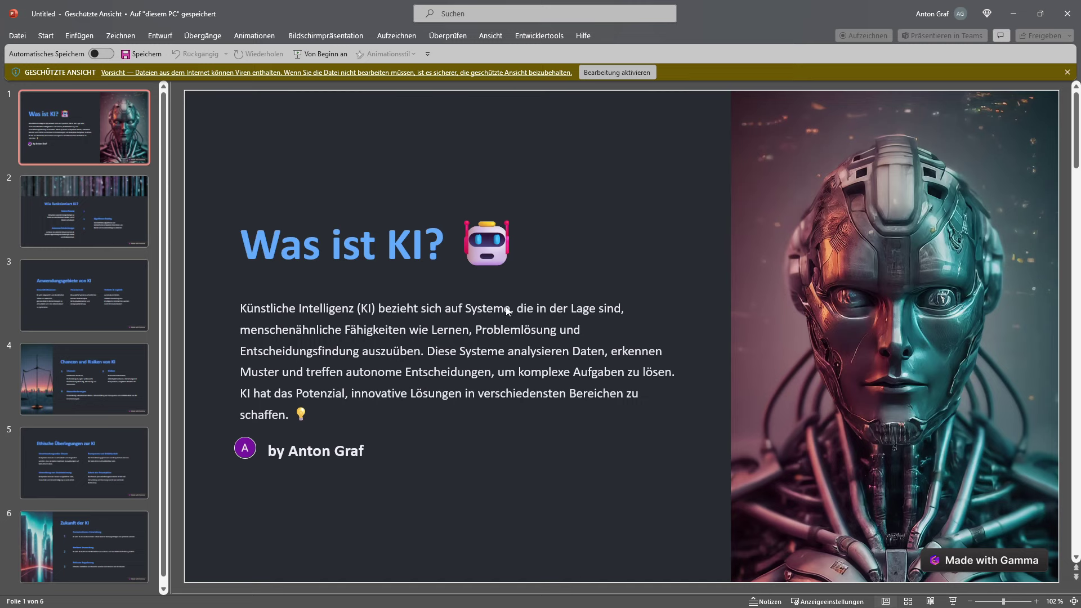
pyautogui.click(454, 329)
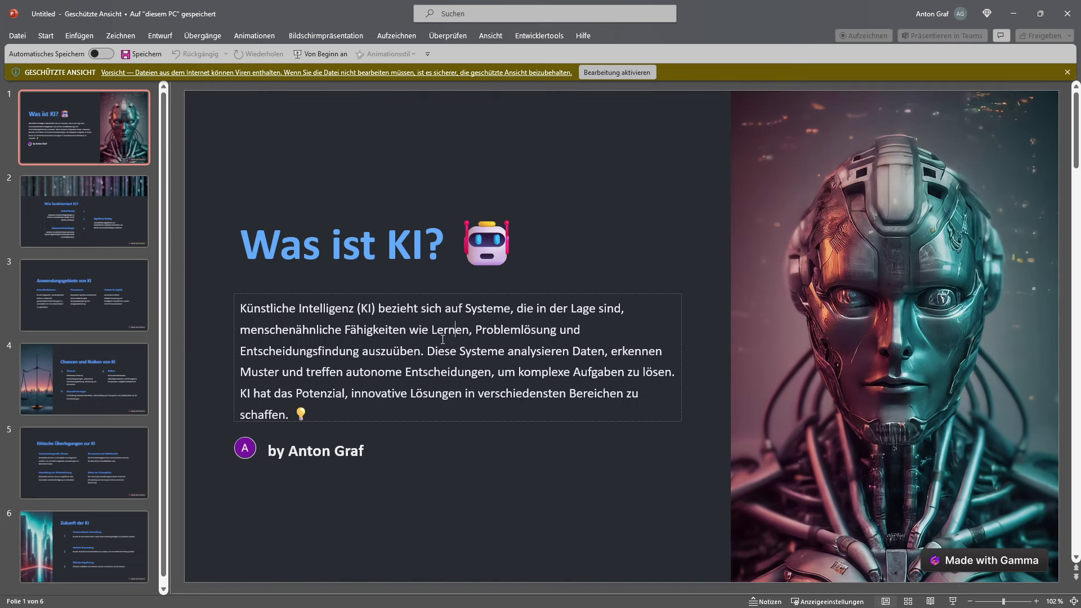
# Go to the Ethische Überlegungen zur KI slide and click into its Verantwortungsvoller Einsatz heading and text.
pyautogui.click(86, 226)
pyautogui.press('Up')
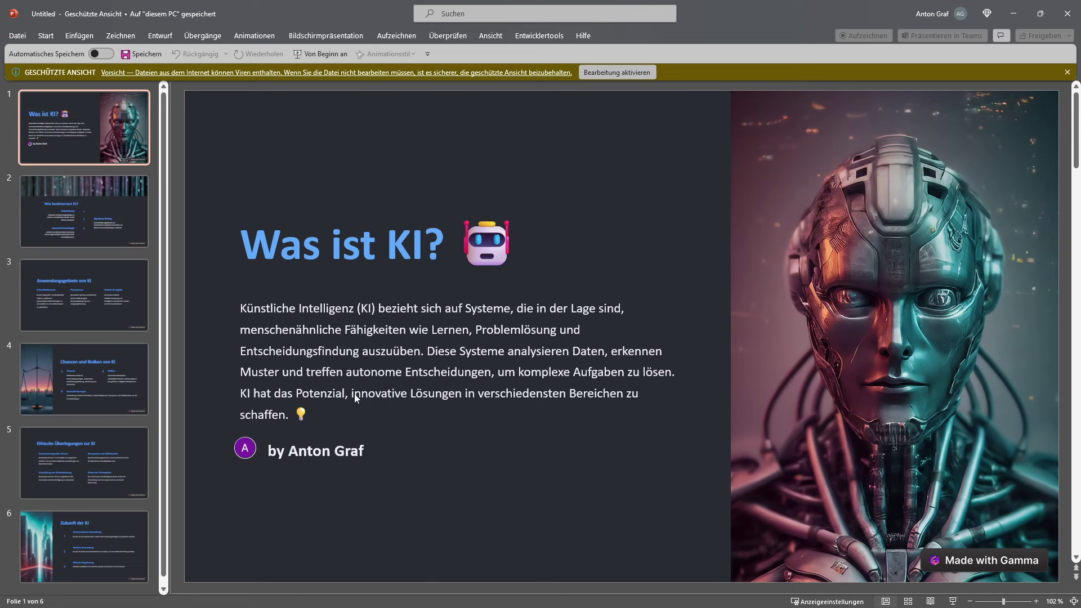
pyautogui.click(126, 465)
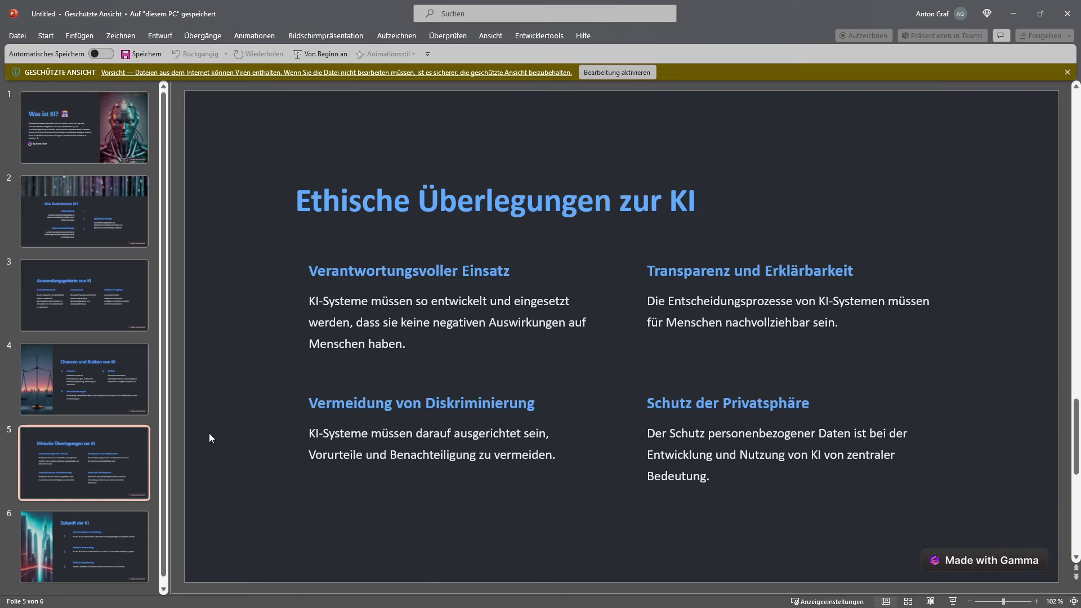
pyautogui.click(444, 271)
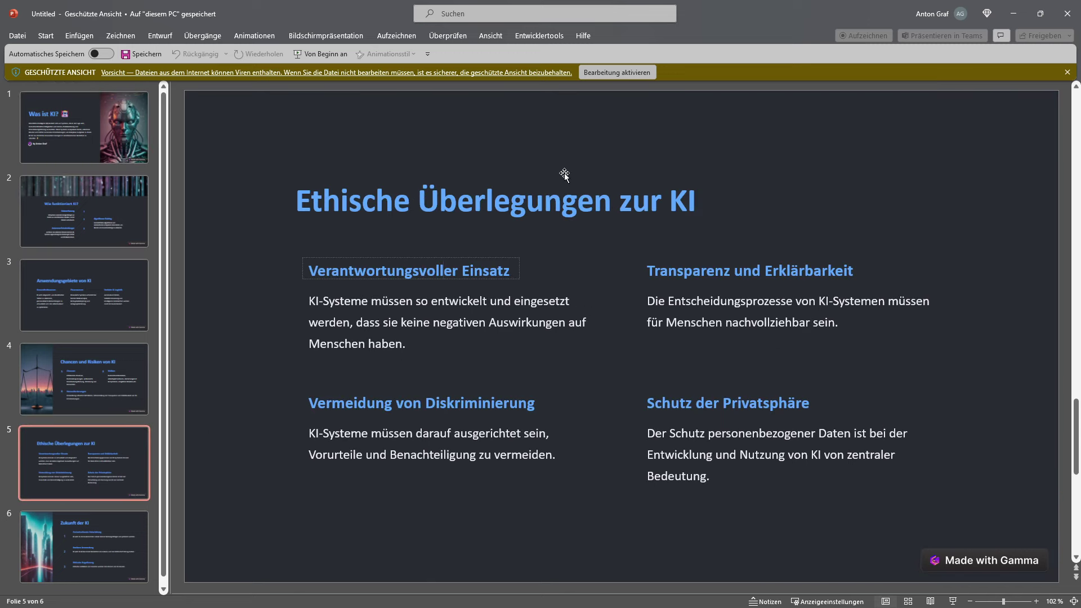
pyautogui.click(510, 303)
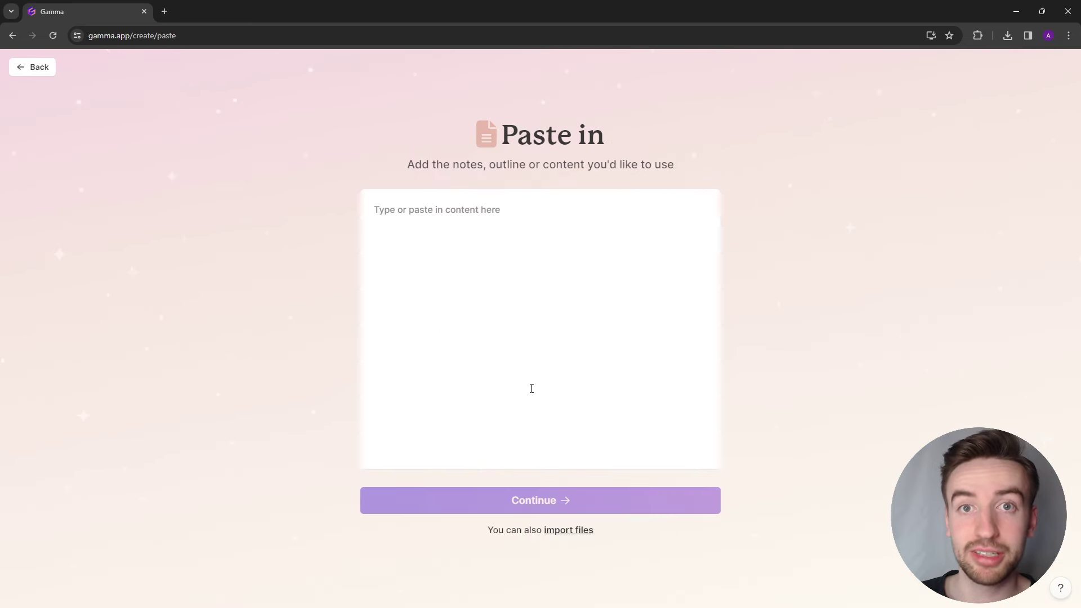
# Paste the German KI article as a Document with Condense and Brief text settings.
pyautogui.hotkey('ctrl', 'v')
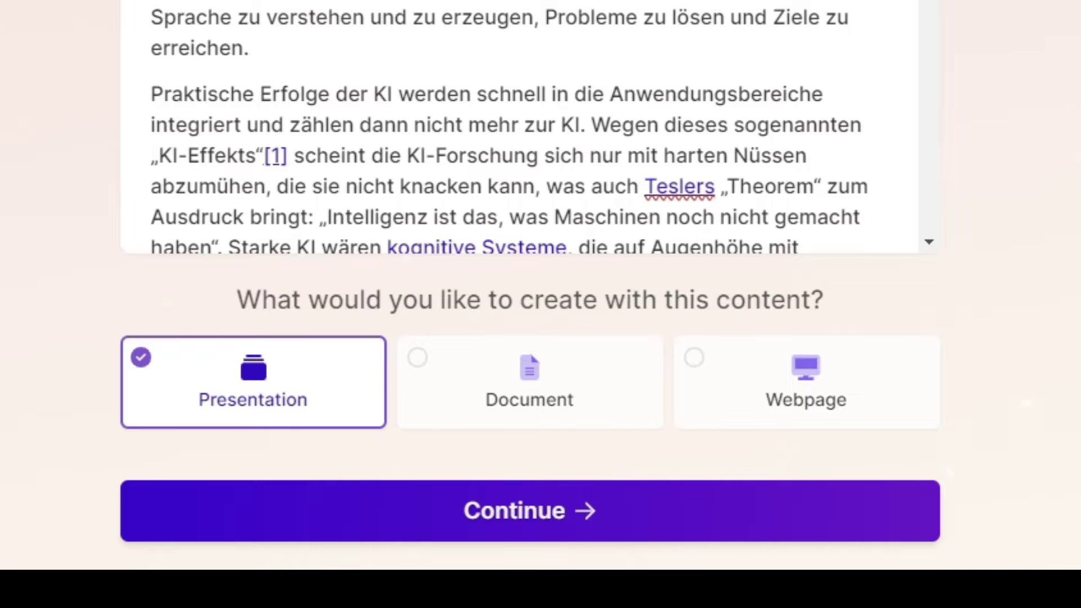
pyautogui.click(523, 438)
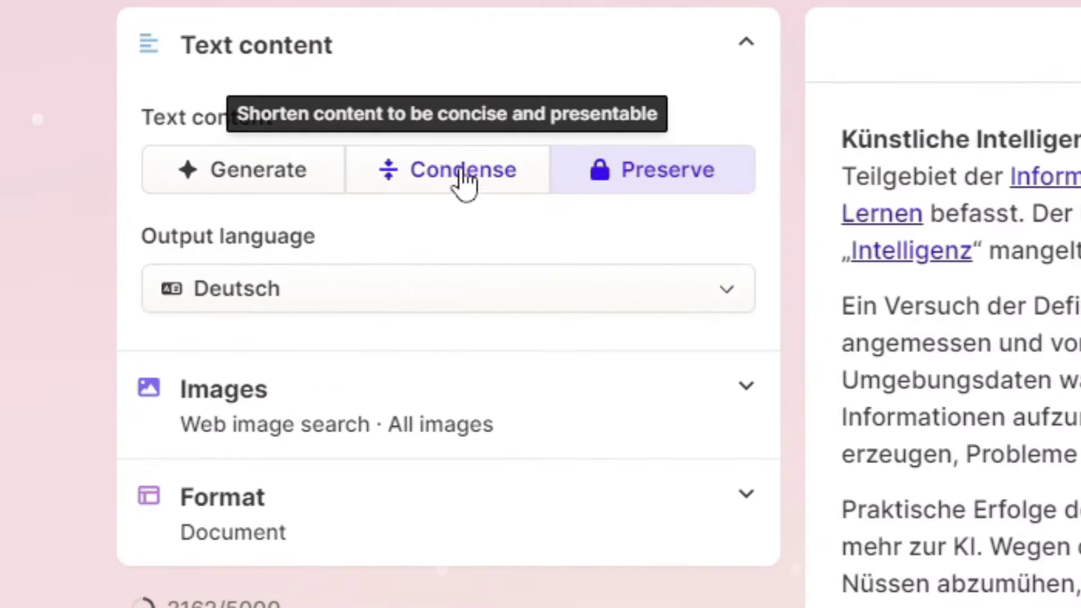
pyautogui.click(464, 172)
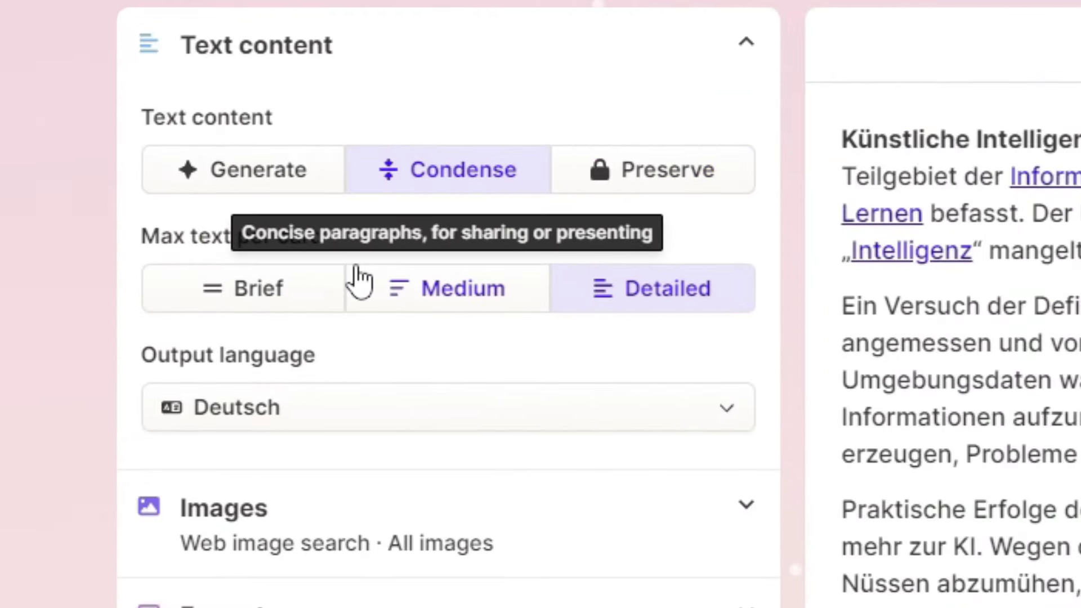
pyautogui.click(292, 304)
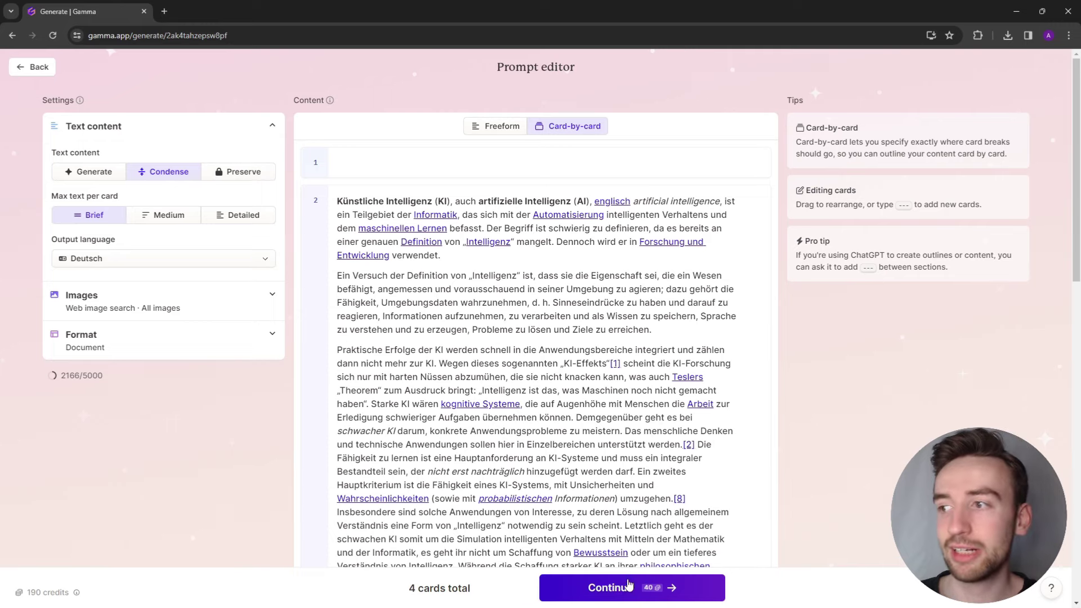
pyautogui.click(629, 586)
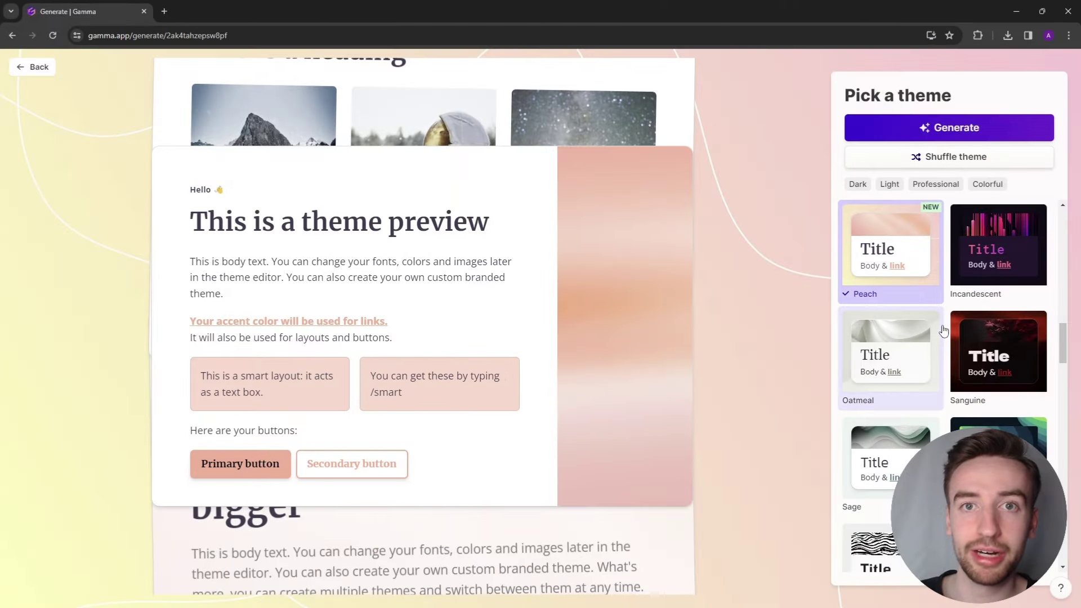
# Apply the dark red Sanguine theme to the Künstliche Intelligenz document.
pyautogui.click(994, 350)
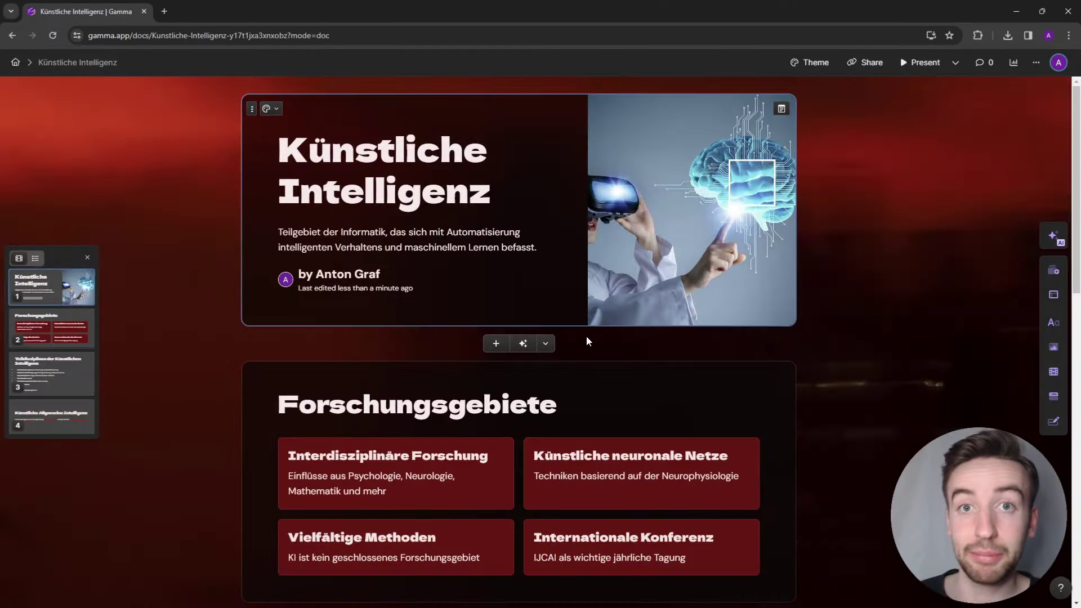
pyautogui.moveTo(674, 206)
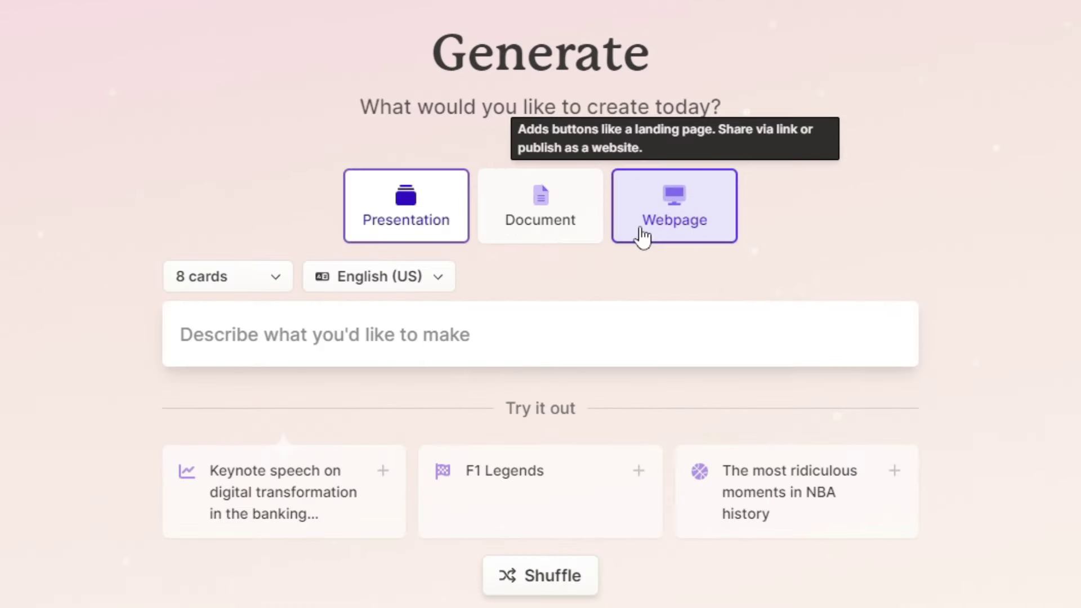
# Generate a webpage outline from the AI Consulting Company landing page prompt.
pyautogui.click(671, 225)
pyautogui.click(546, 349)
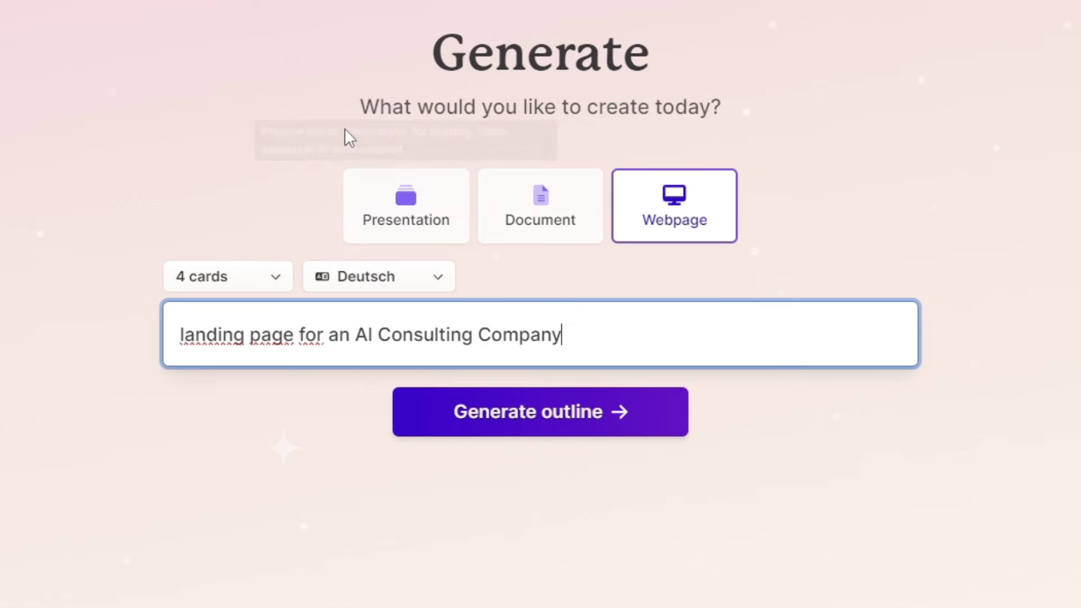
pyautogui.moveTo(356, 336); pyautogui.dragTo(562, 336)
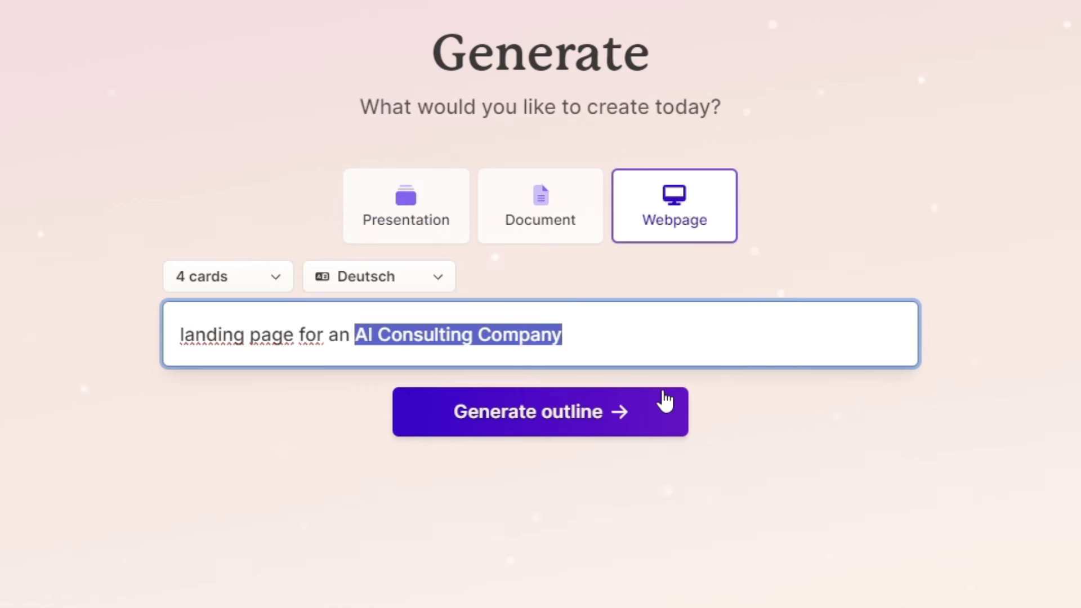
pyautogui.click(615, 431)
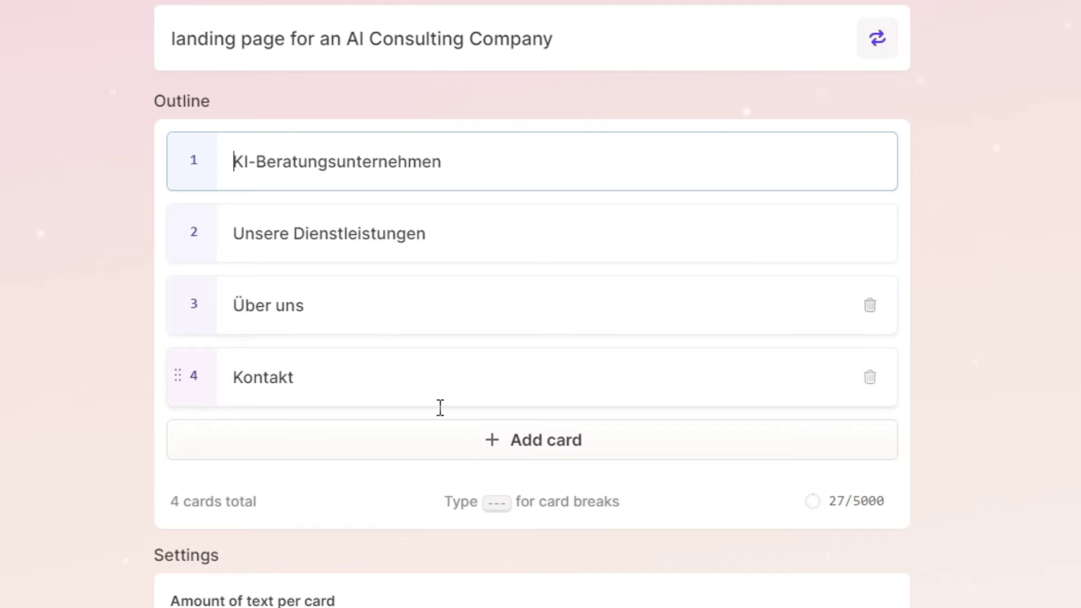
# Set the outline's image source to AI-generated images and continue.
pyautogui.scroll(-4, 439, 408)
pyautogui.click(689, 503)
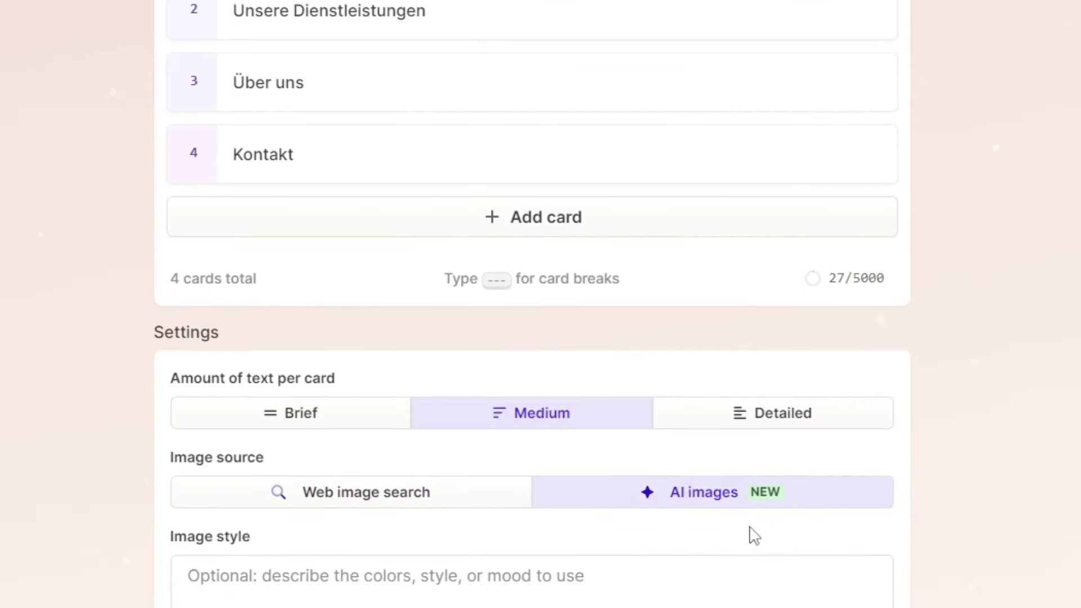
pyautogui.scroll(-1, 753, 570)
pyautogui.scroll(-4, 753, 570)
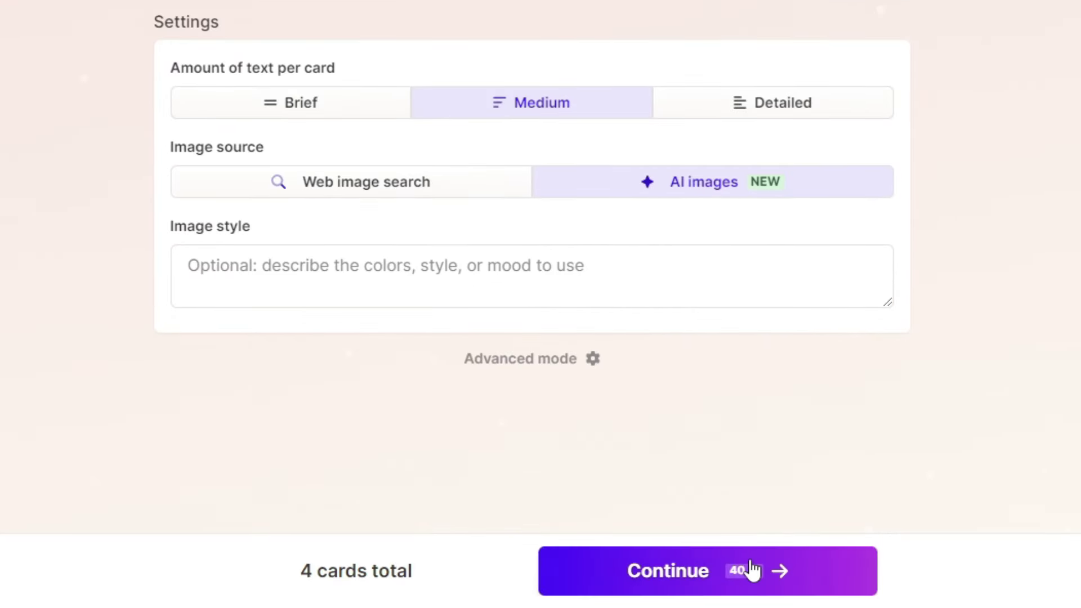
pyautogui.click(753, 570)
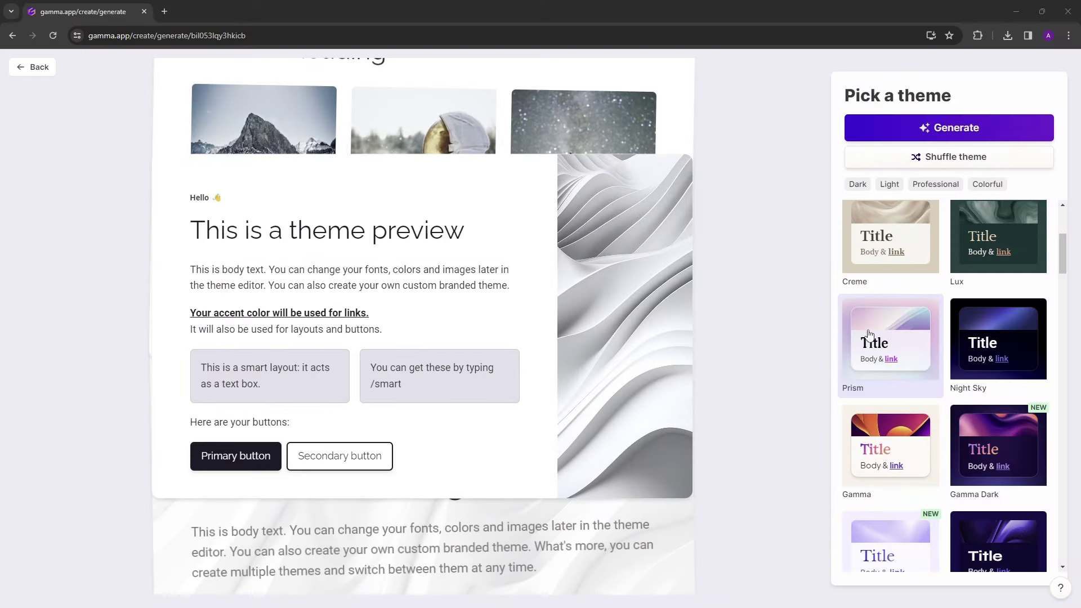
# Choose the Gamma Dark theme and generate the four-card KI-Beratungsunternehmen webpage.
pyautogui.click(998, 445)
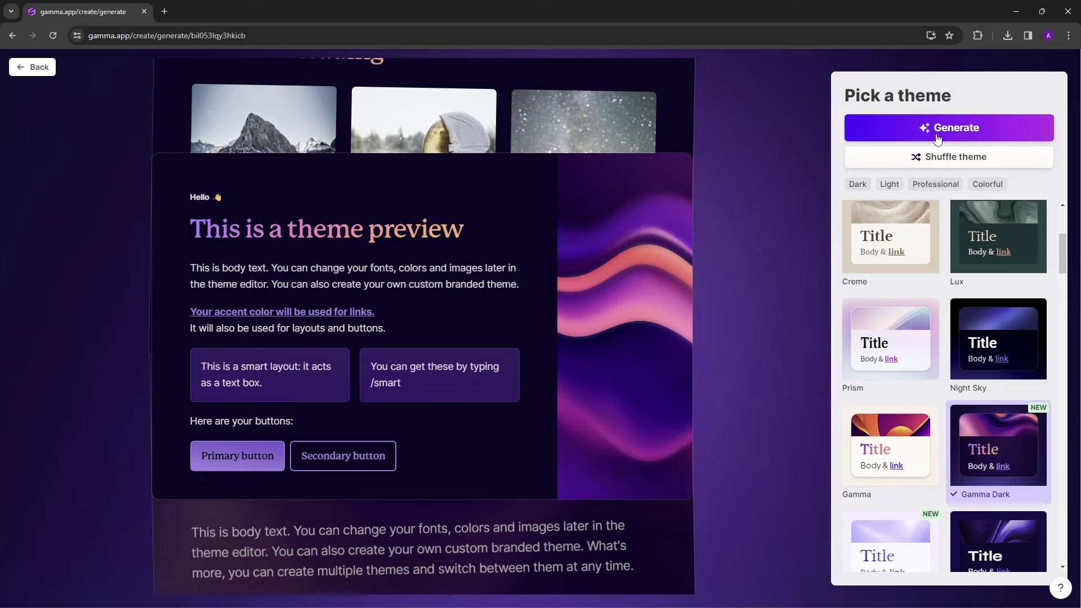
pyautogui.click(937, 138)
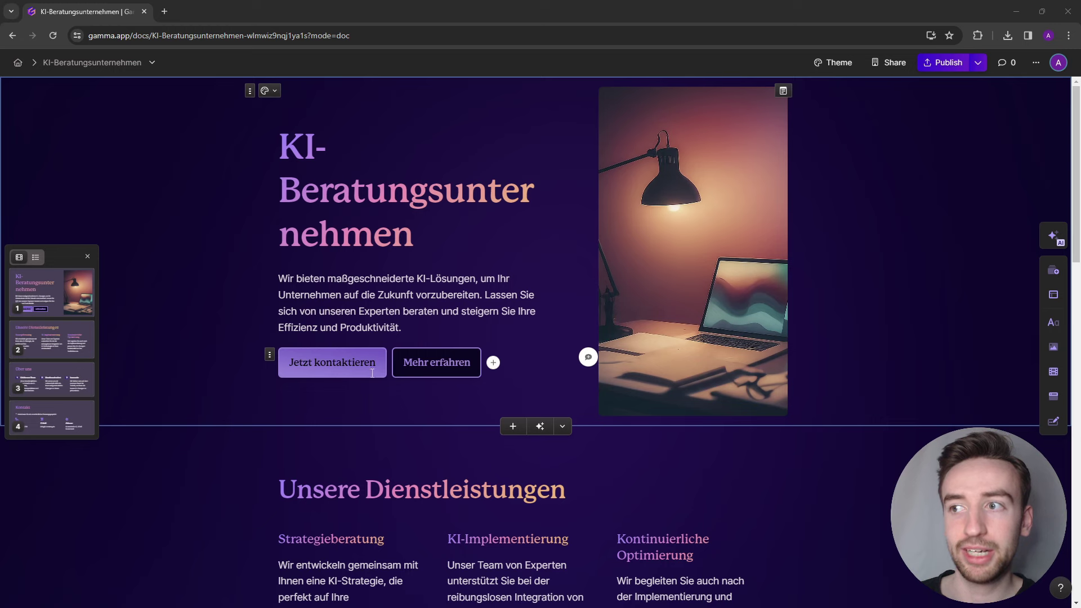
pyautogui.scroll(-5, 433, 370)
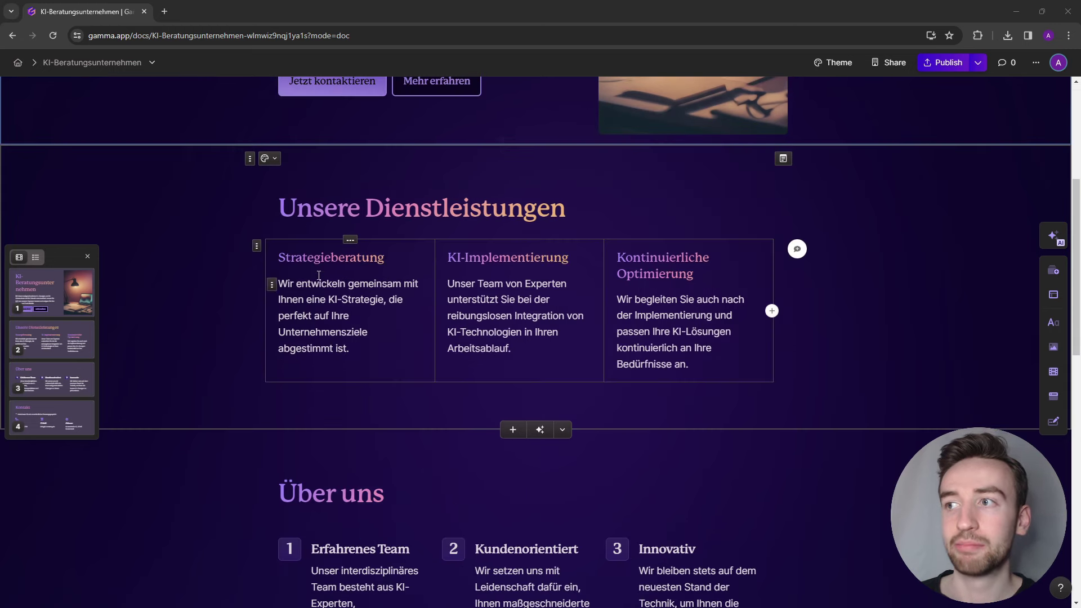
pyautogui.scroll(-2, 499, 353)
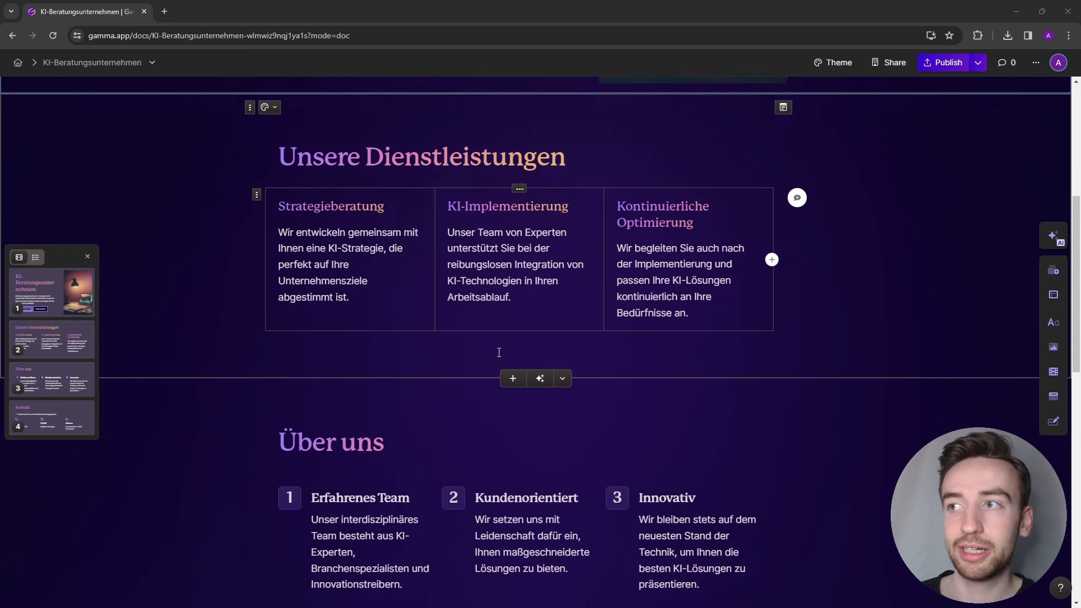
pyautogui.scroll(-10, 499, 353)
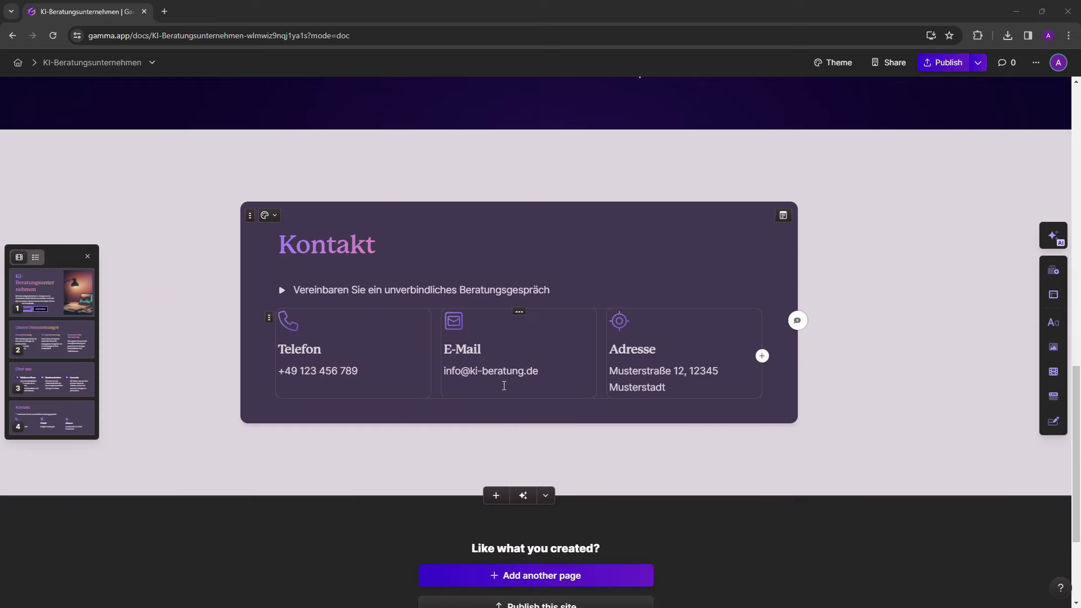
pyautogui.scroll(9, 484, 357)
pyautogui.scroll(8, 767, 354)
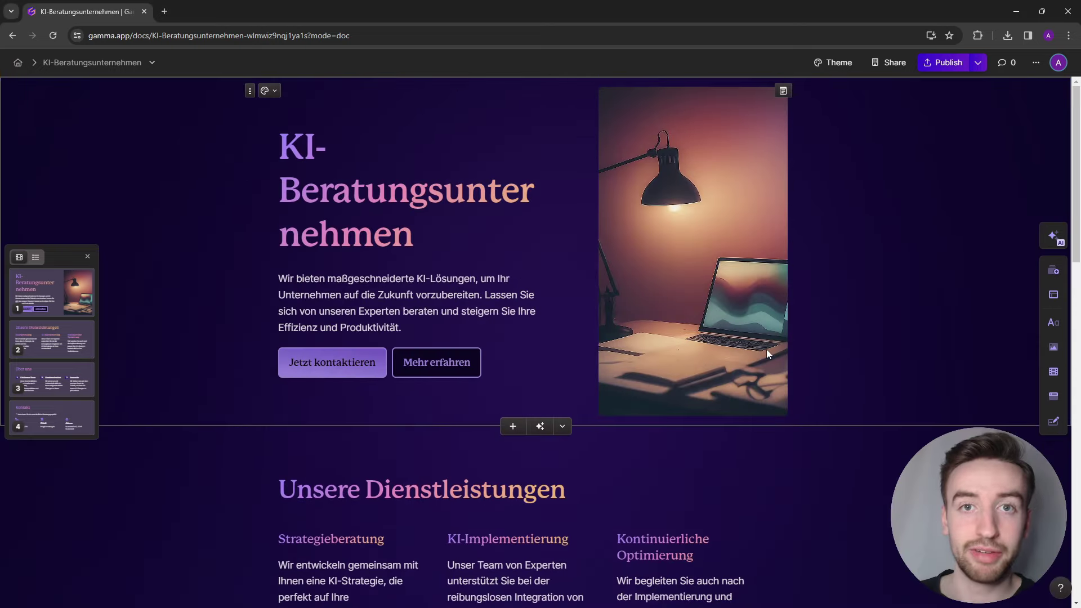